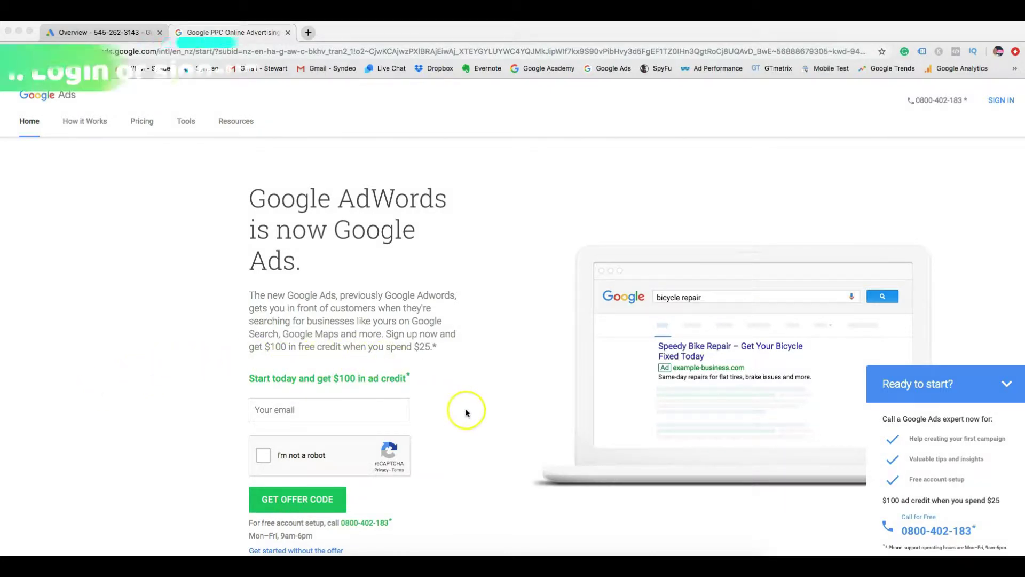
Look over the sign-up offer page, then close it to get back to the account Overview
scroll(466, 413, "down", 3)
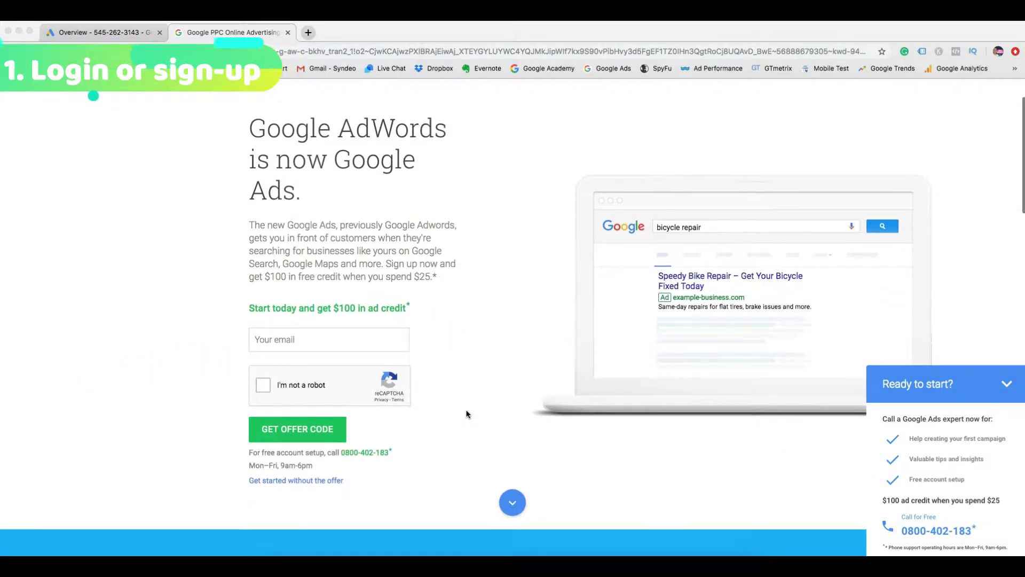
scroll(466, 414, "up", 1)
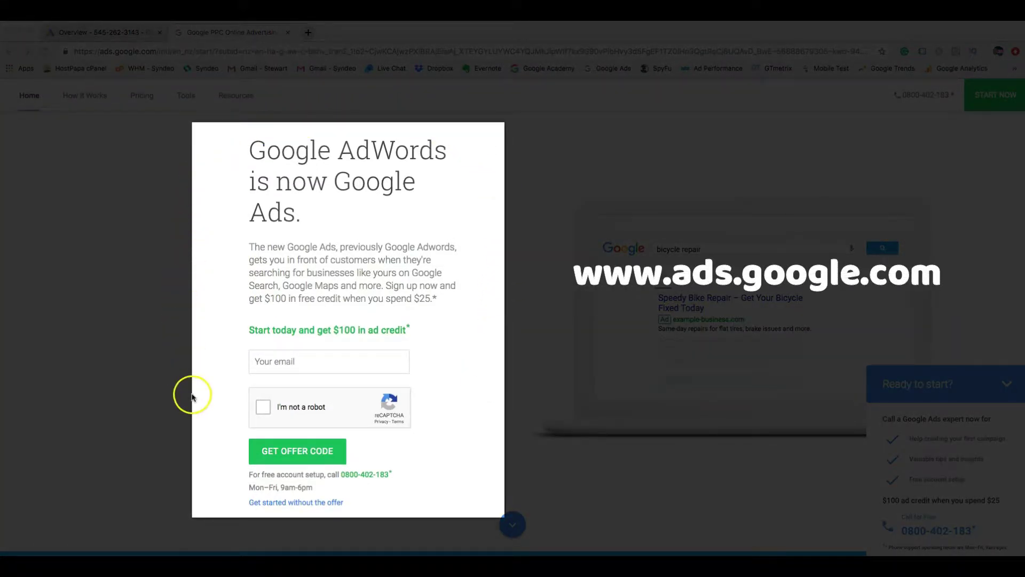
left_click(375, 363)
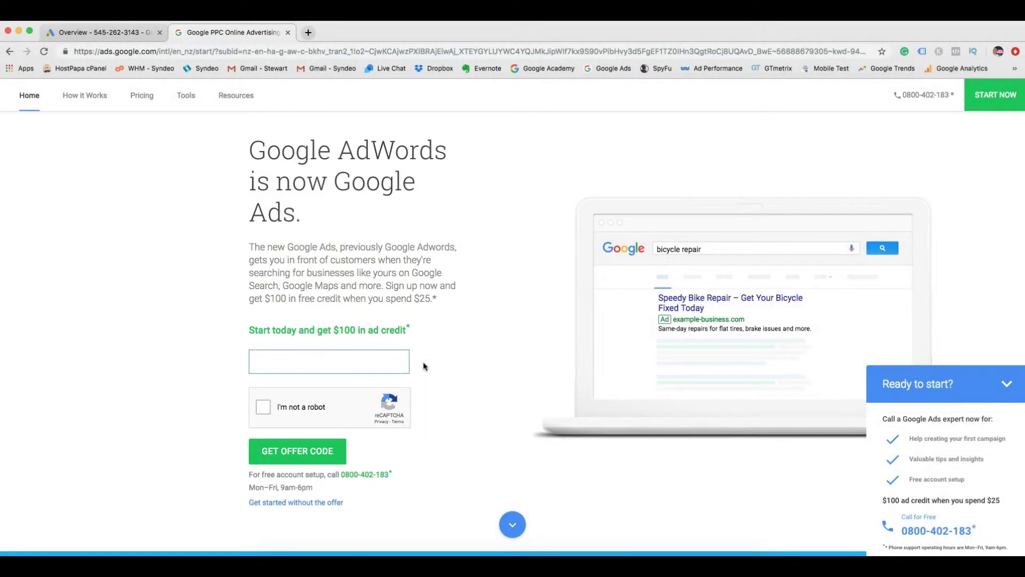
key("super+w")
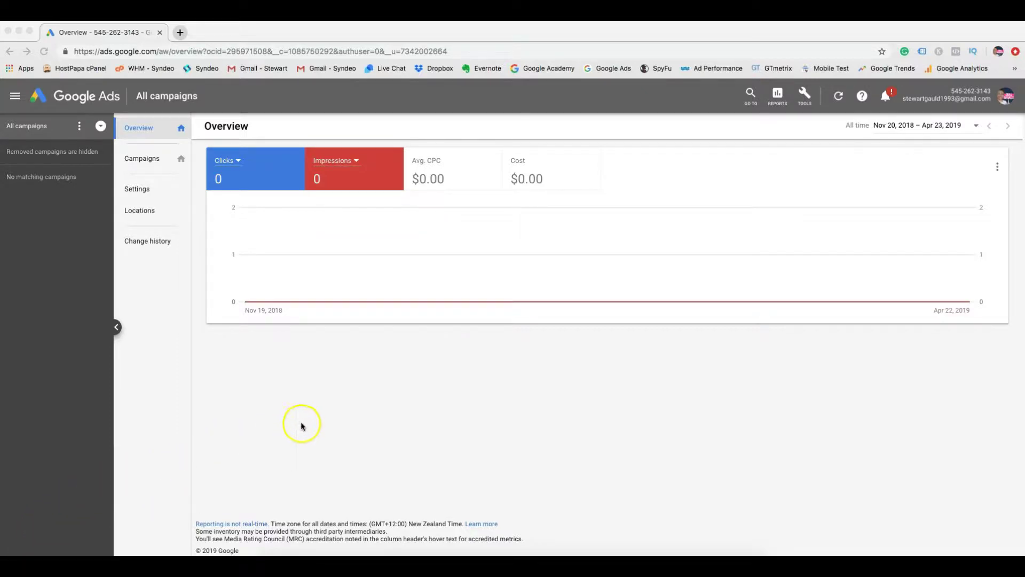
left_click(440, 395)
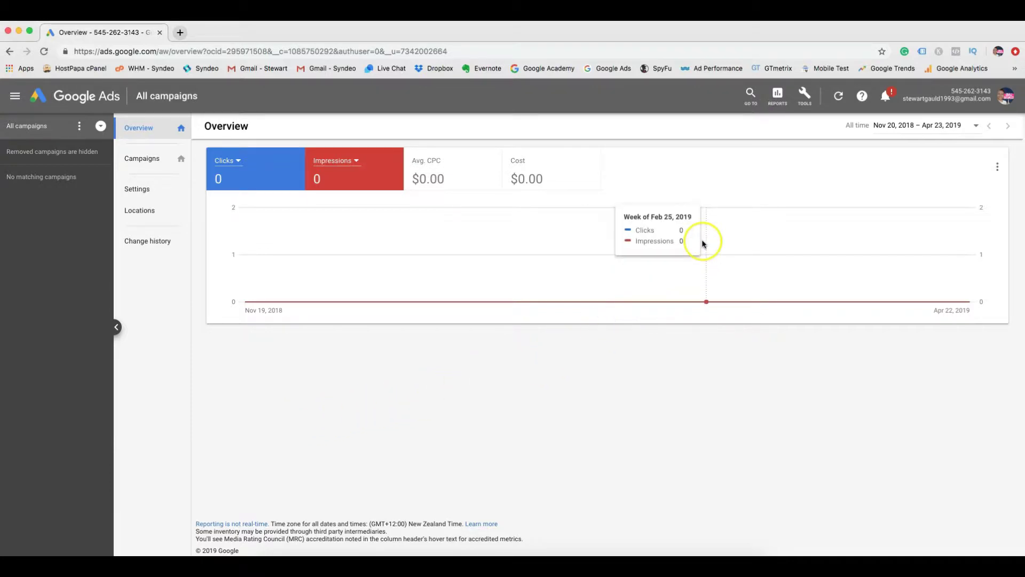
left_click(804, 104)
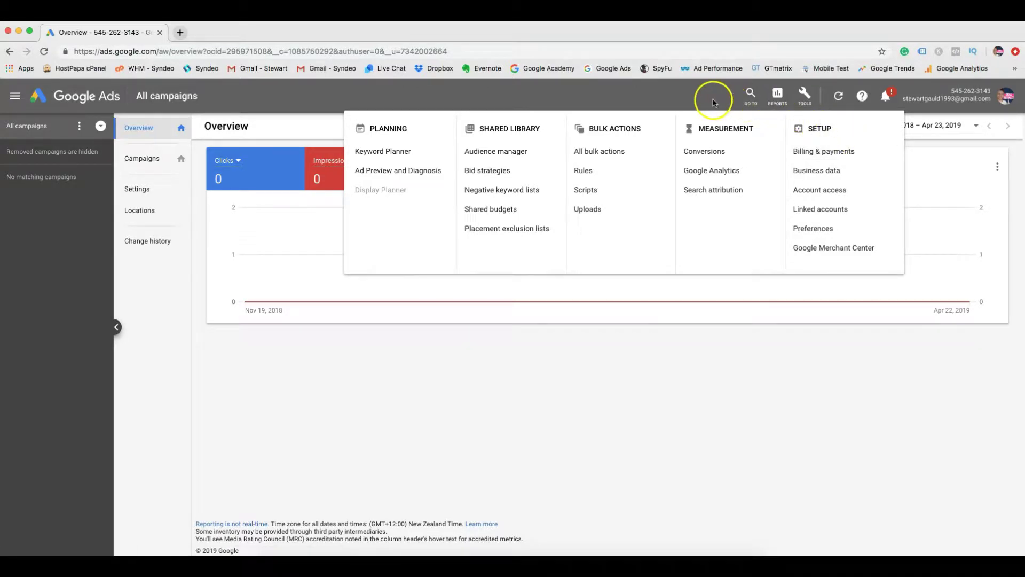
left_click(674, 97)
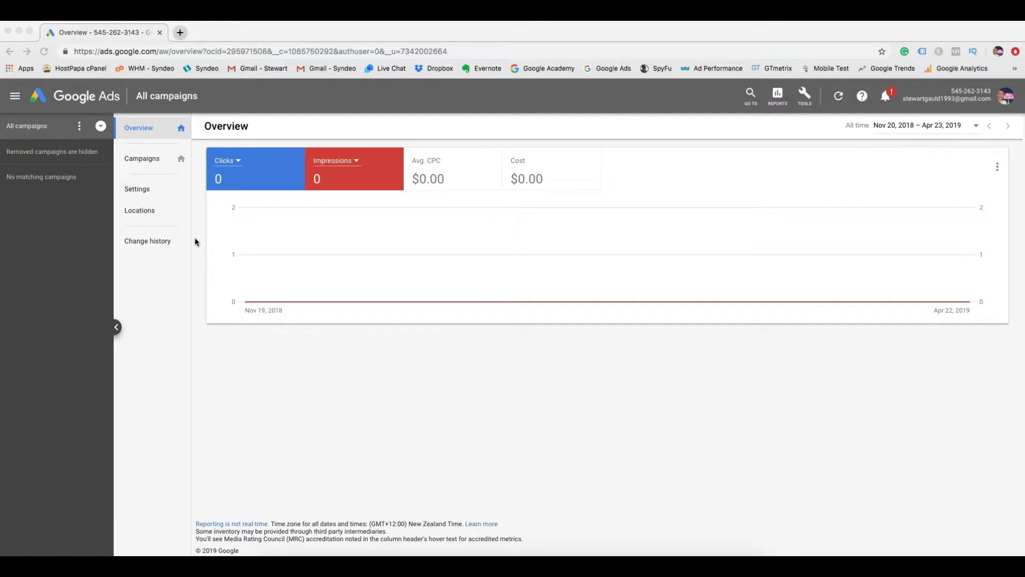
Start a new campaign from the Campaigns page
left_click(197, 250)
left_click(144, 160)
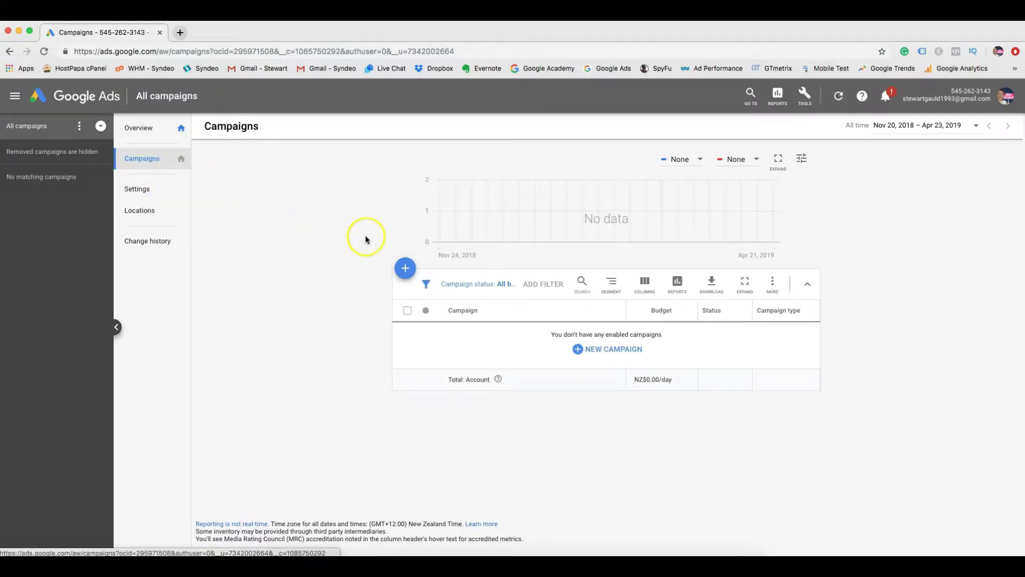
left_click(405, 268)
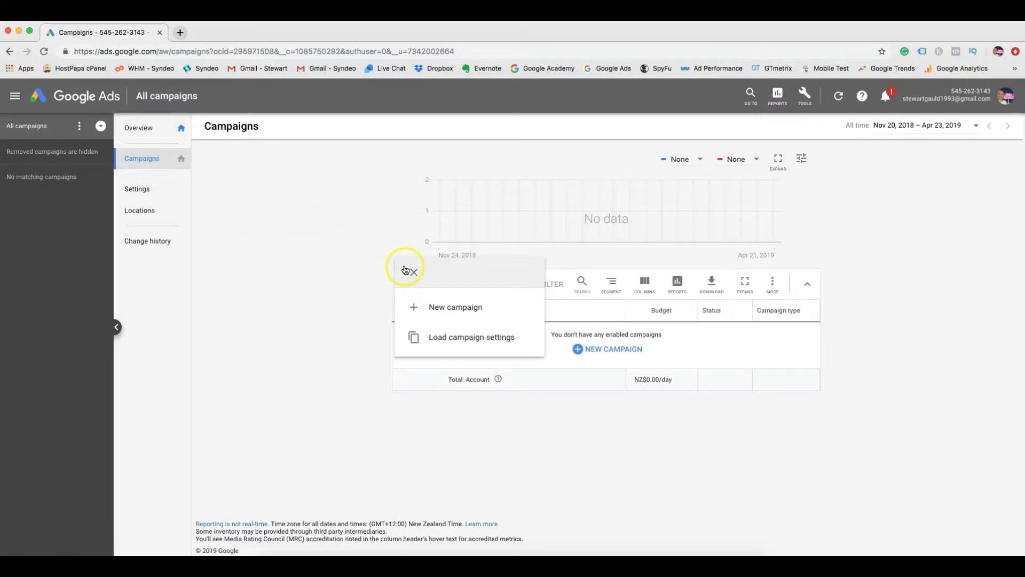
left_click(447, 310)
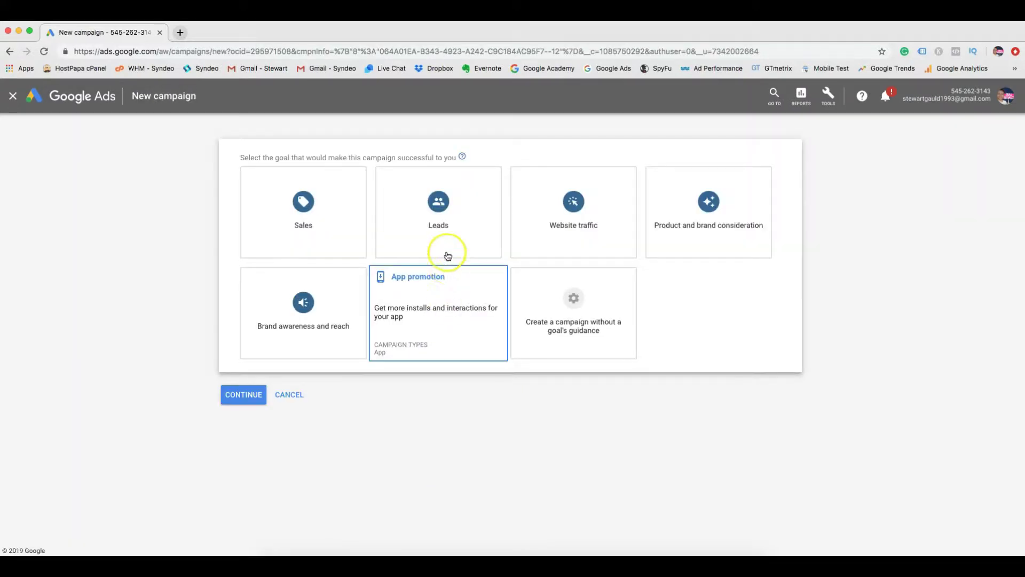
Choose Leads as the campaign goal and Search as the campaign type
left_click(344, 233)
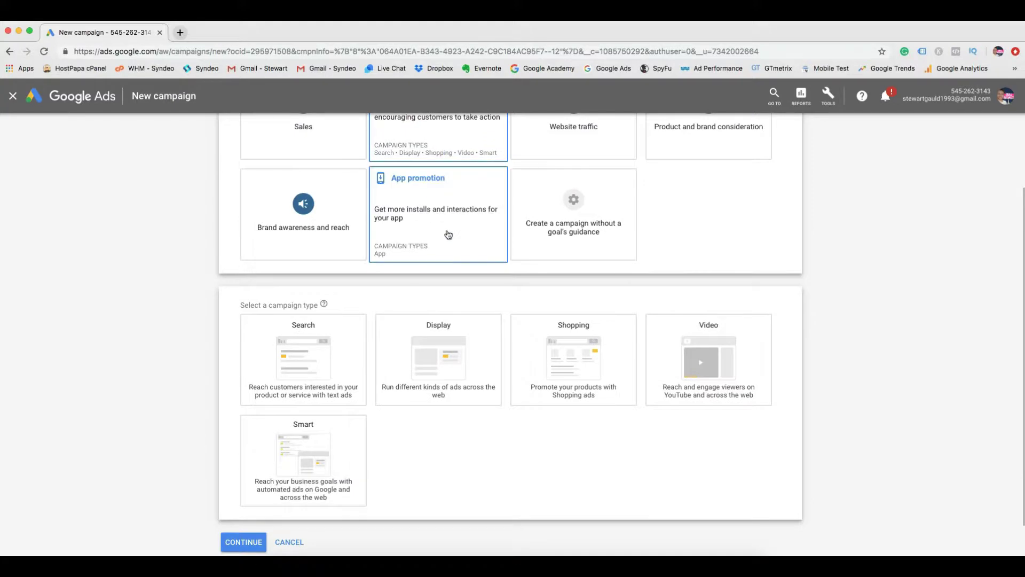
left_click(435, 432)
scroll(436, 431, "down", 2)
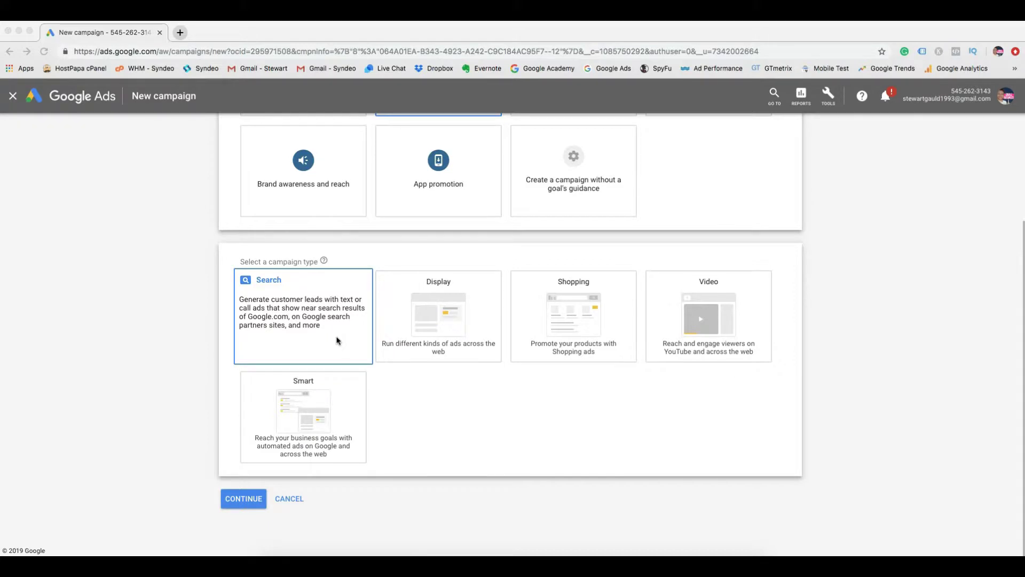
left_click(336, 340)
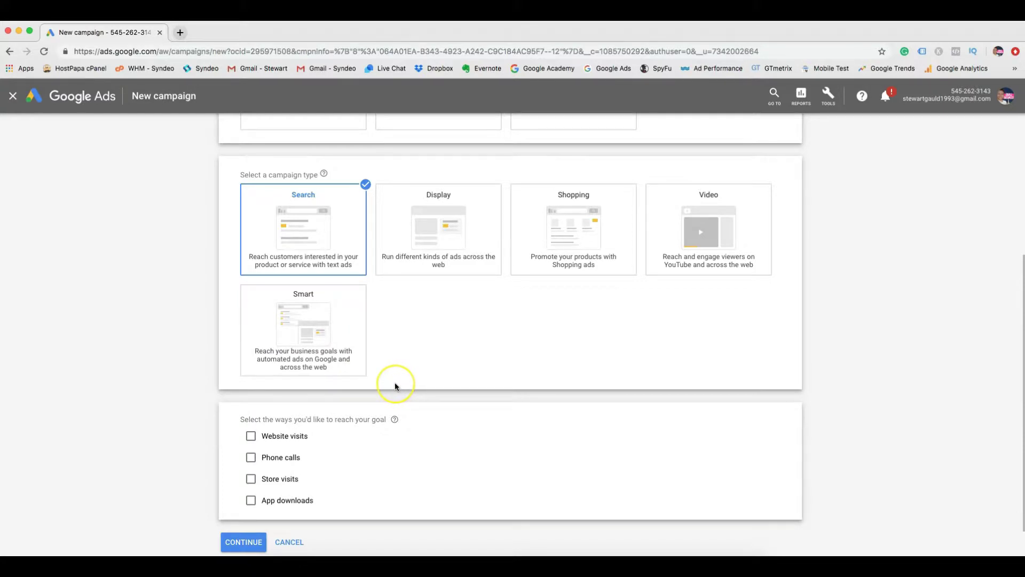
Reach the goal via website visits and phone calls, entering the website and phone number, then continue
scroll(395, 382, "down", 1)
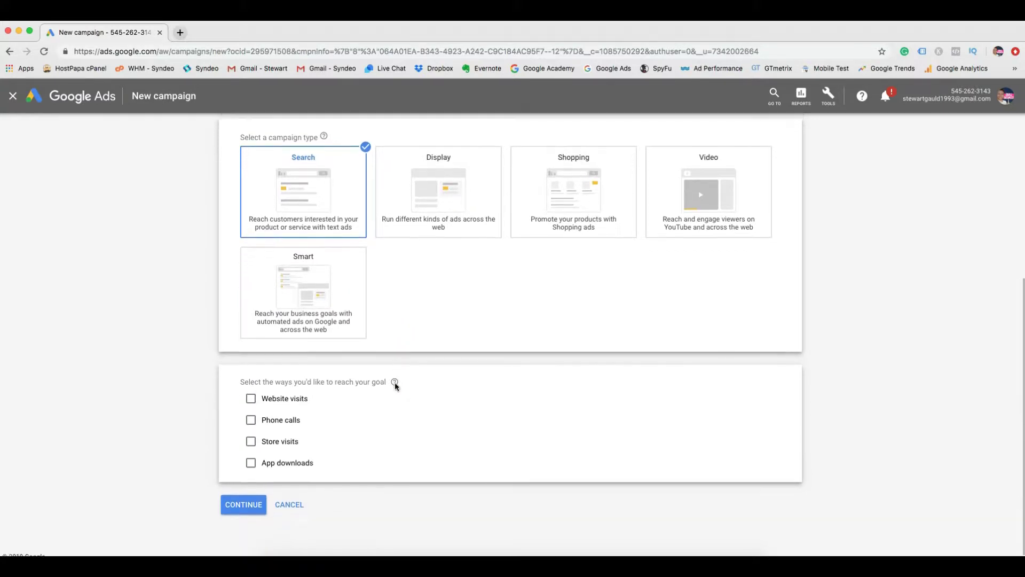
scroll(395, 382, "down", 1)
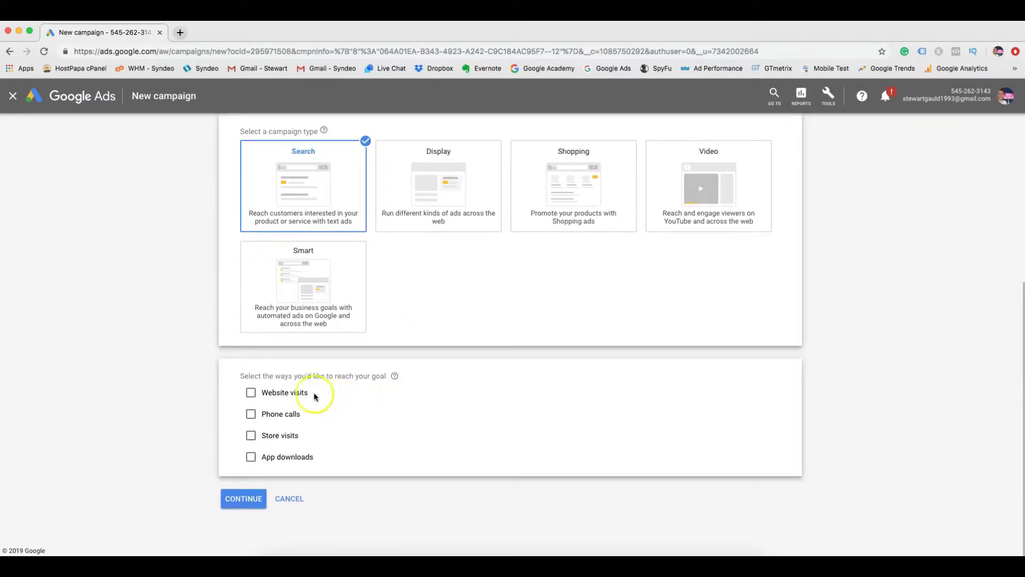
left_click(251, 393)
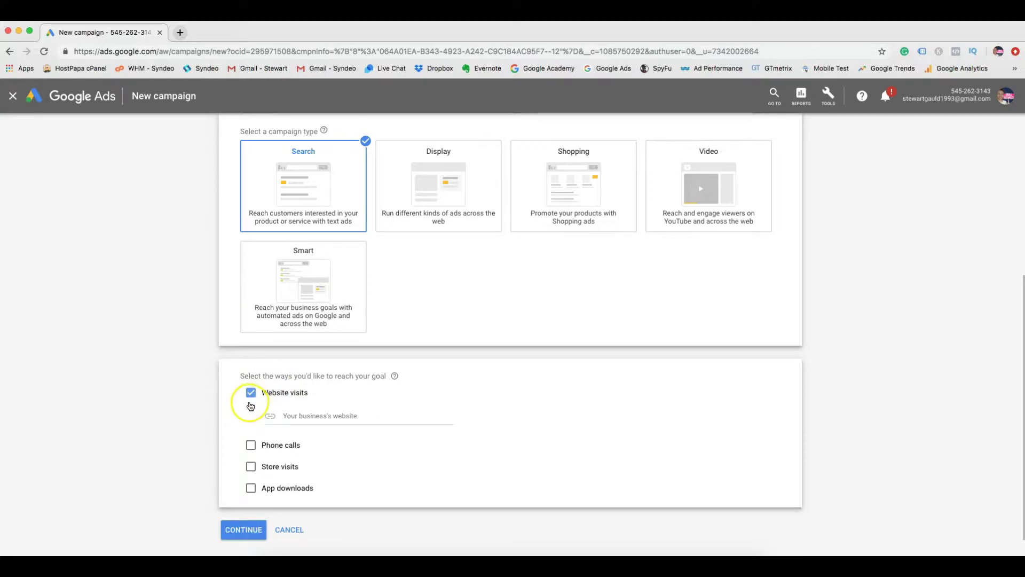
left_click(250, 447)
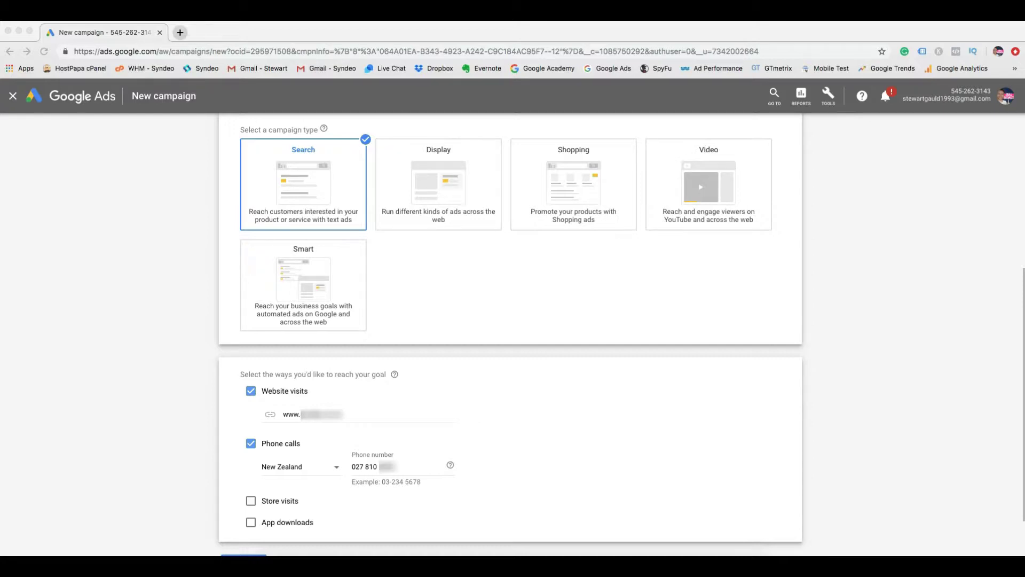
left_click(167, 500)
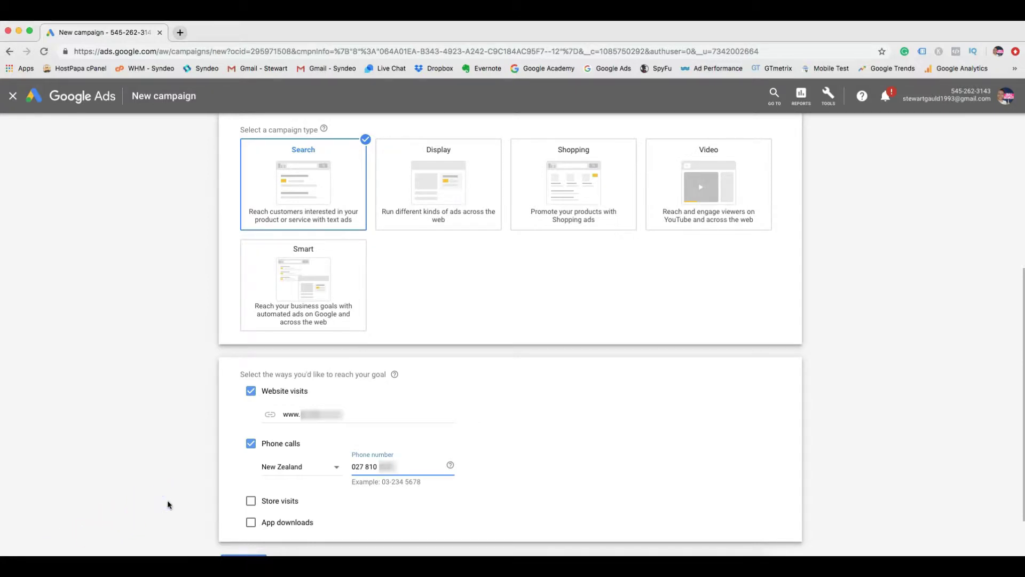
scroll(168, 500, "down", 2)
left_click(234, 498)
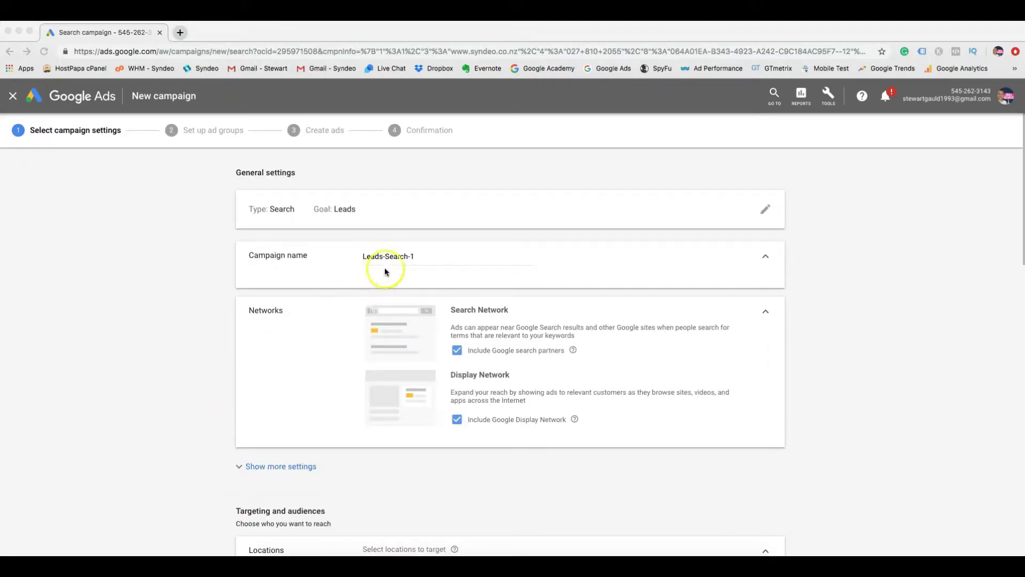
Replace the default campaign name with 'Lead generation' and untick Include Google Display Network
left_click(403, 256)
triple_click(402, 256)
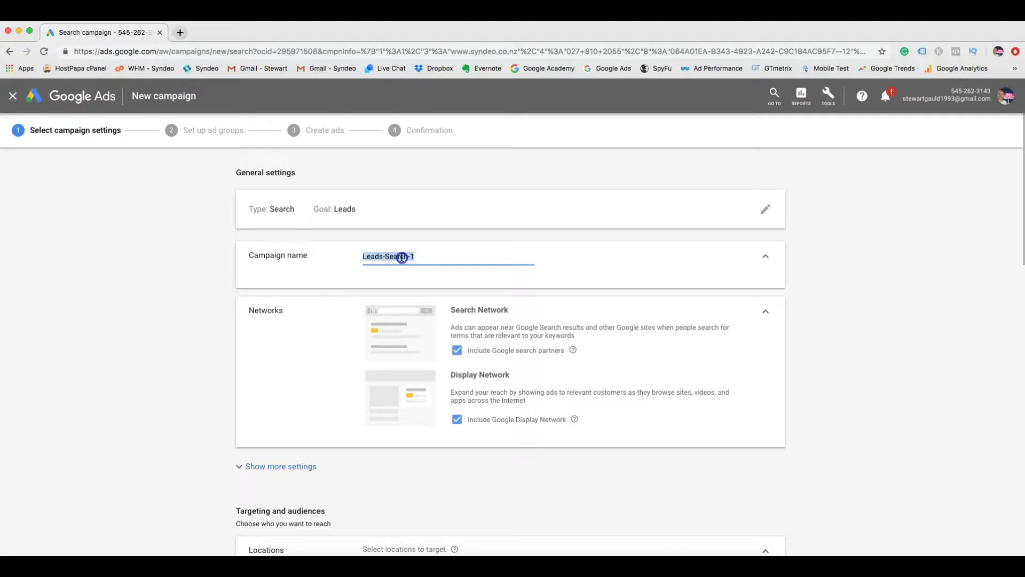
type("Lead generation")
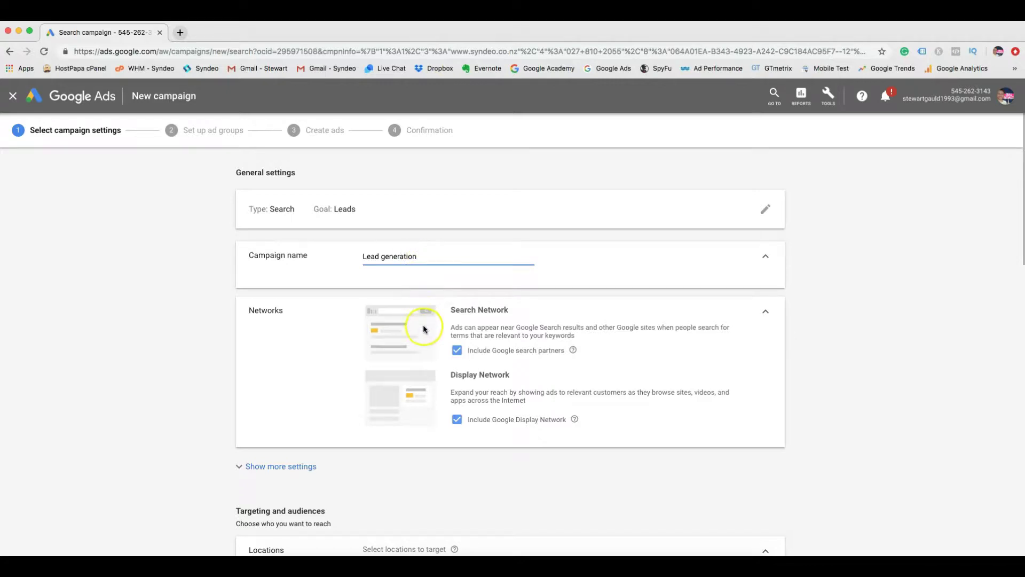
scroll(488, 361, "down", 2)
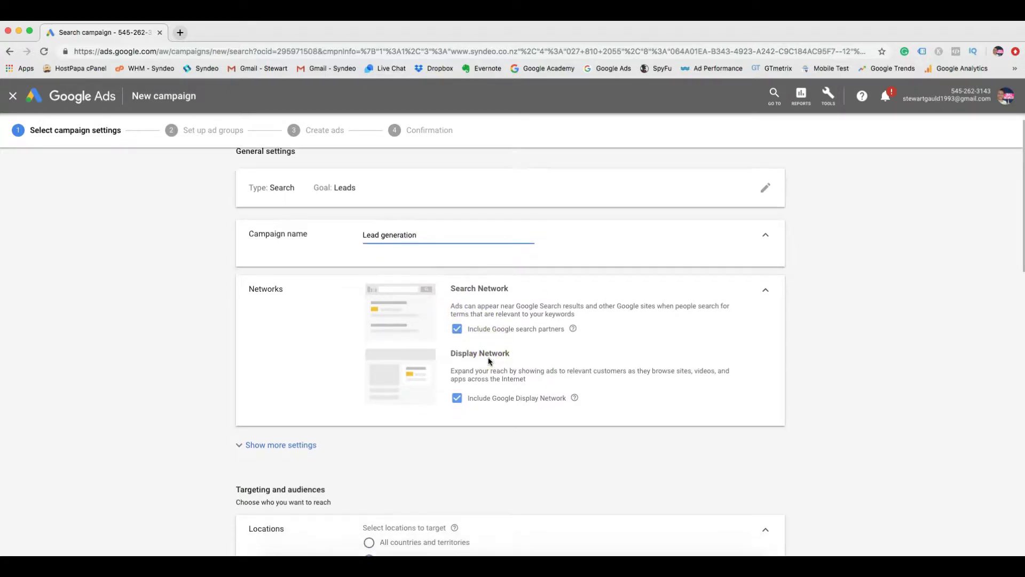
scroll(488, 361, "down", 2)
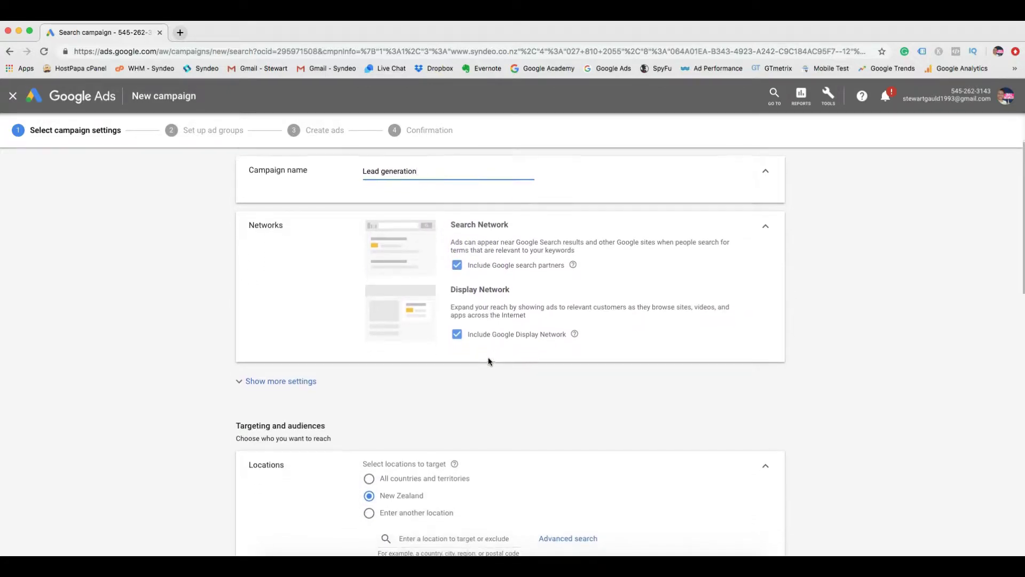
left_click(457, 333)
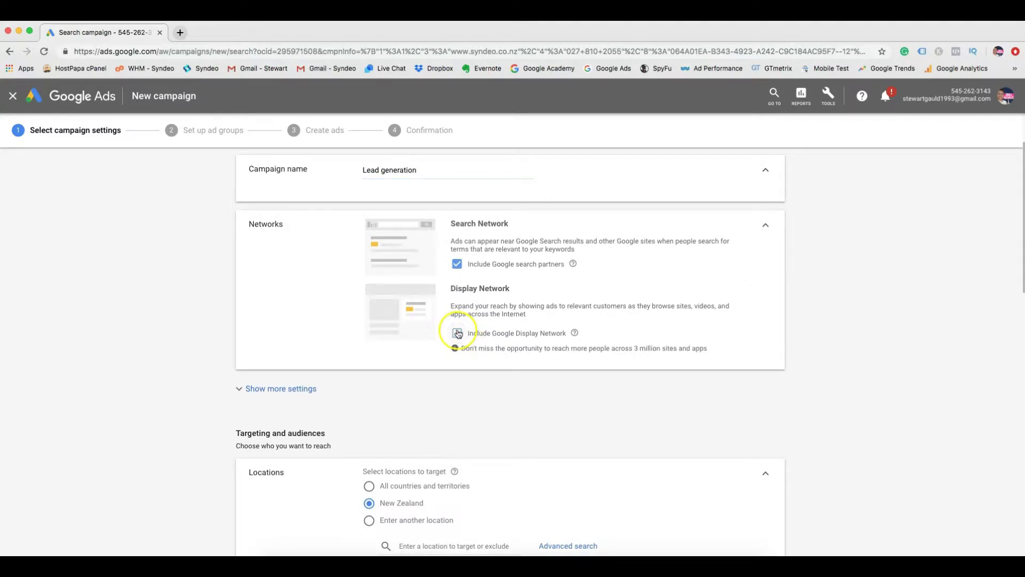
scroll(479, 408, "down", 1)
scroll(478, 410, "down", 5)
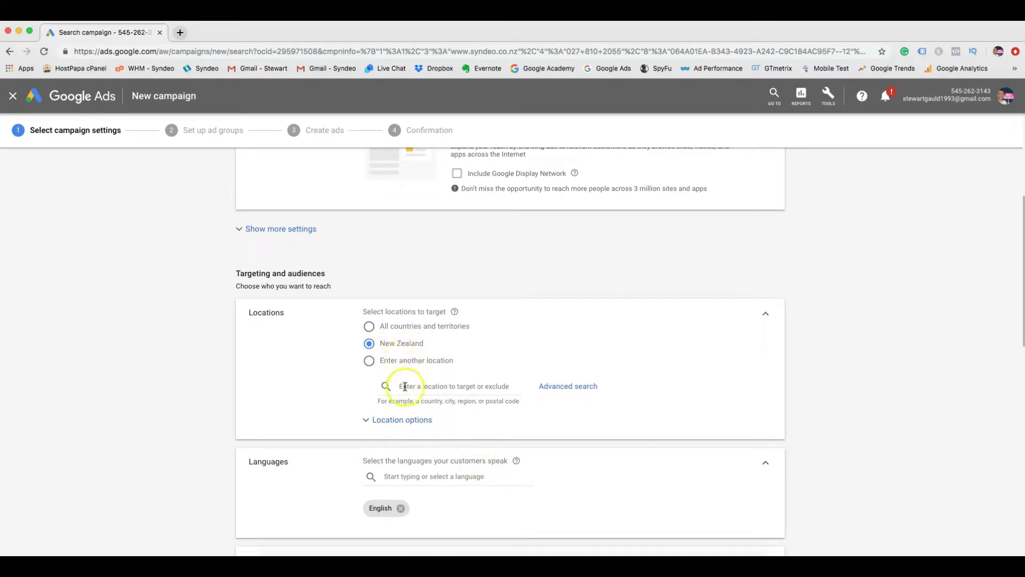
left_click(420, 387)
type("Tauran")
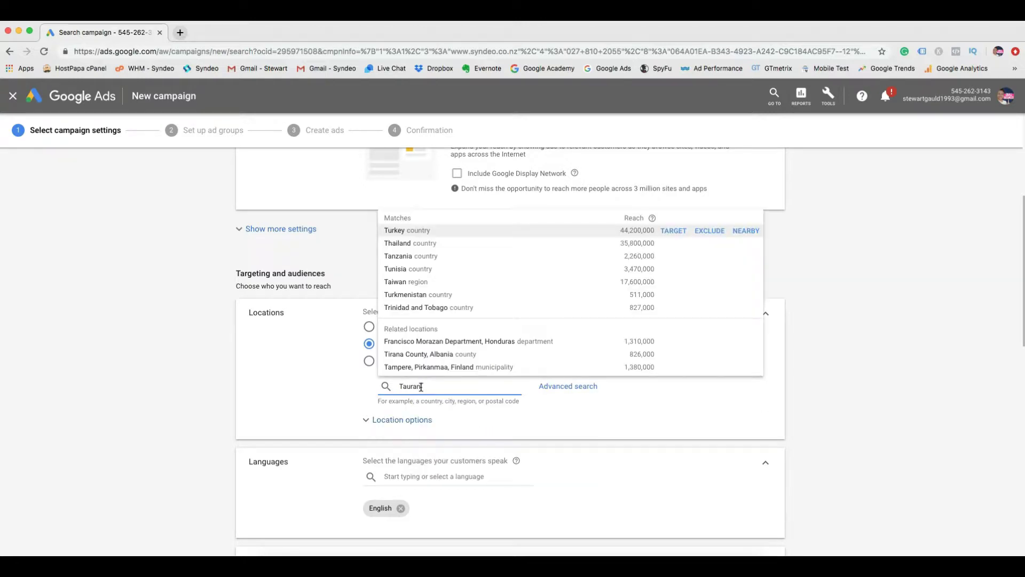
type("ga")
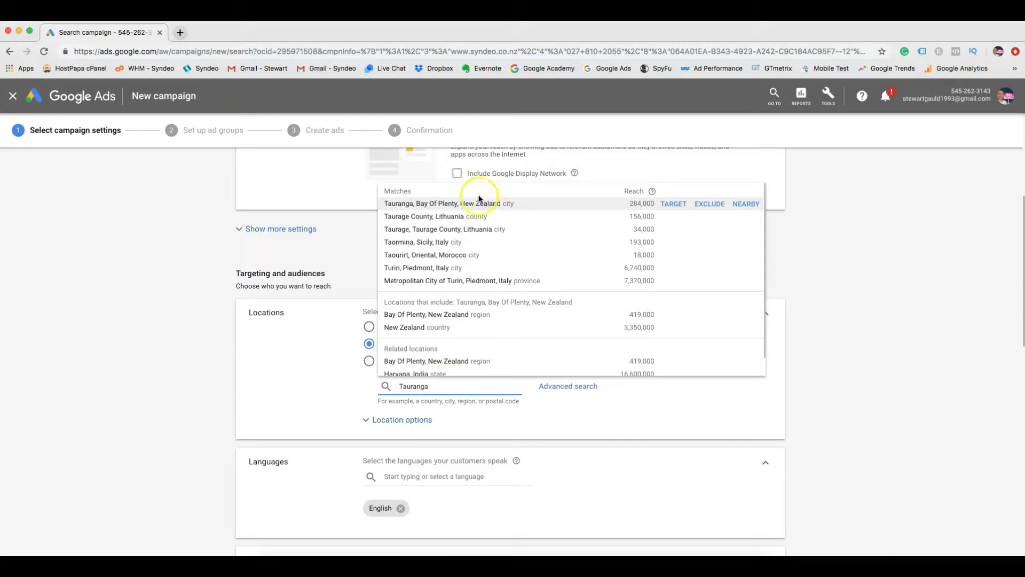
left_click(672, 204)
left_click(669, 199)
left_click(638, 293)
scroll(638, 293, "down", 5)
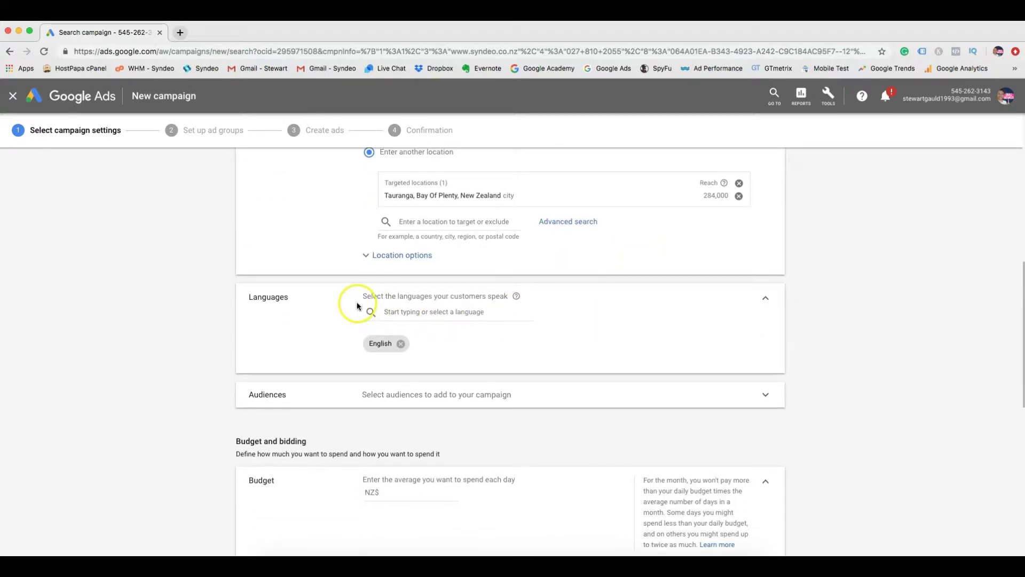
scroll(496, 379, "down", 1)
scroll(499, 380, "down", 3)
left_click(415, 362)
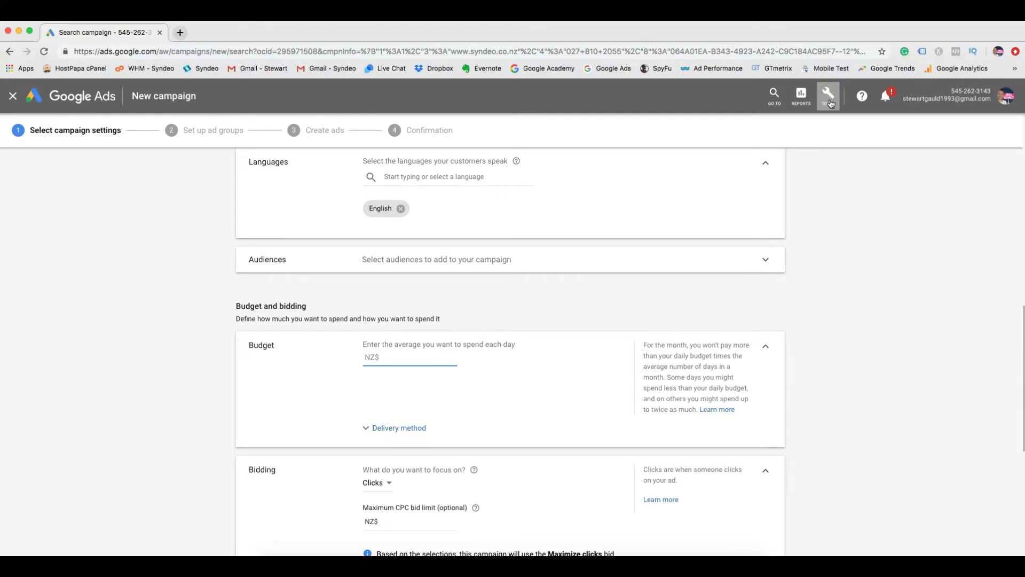
In Keyword Planner, find new keyword ideas for the seed keyword 'Property inspections'
left_click(829, 96)
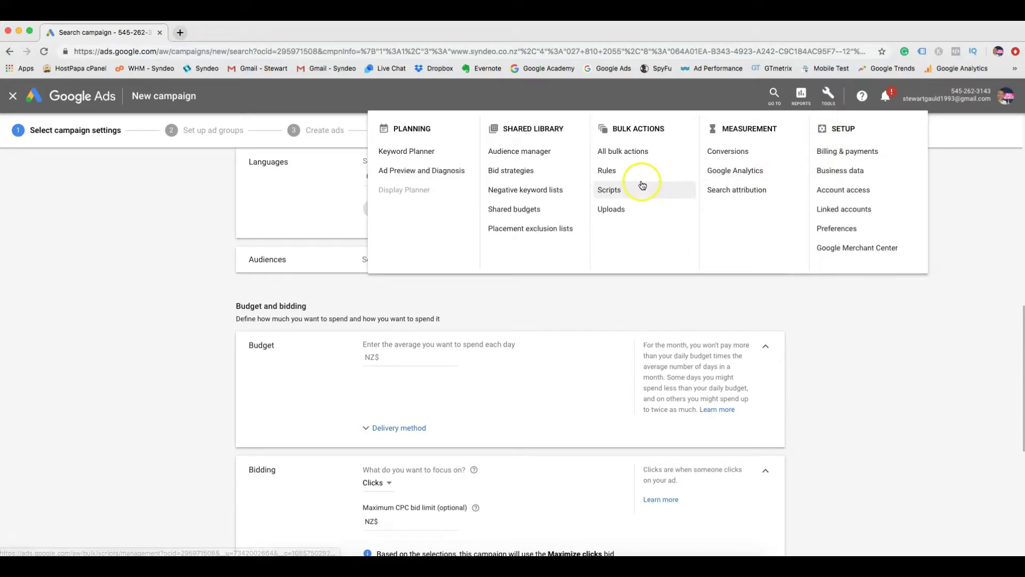
left_click(427, 151)
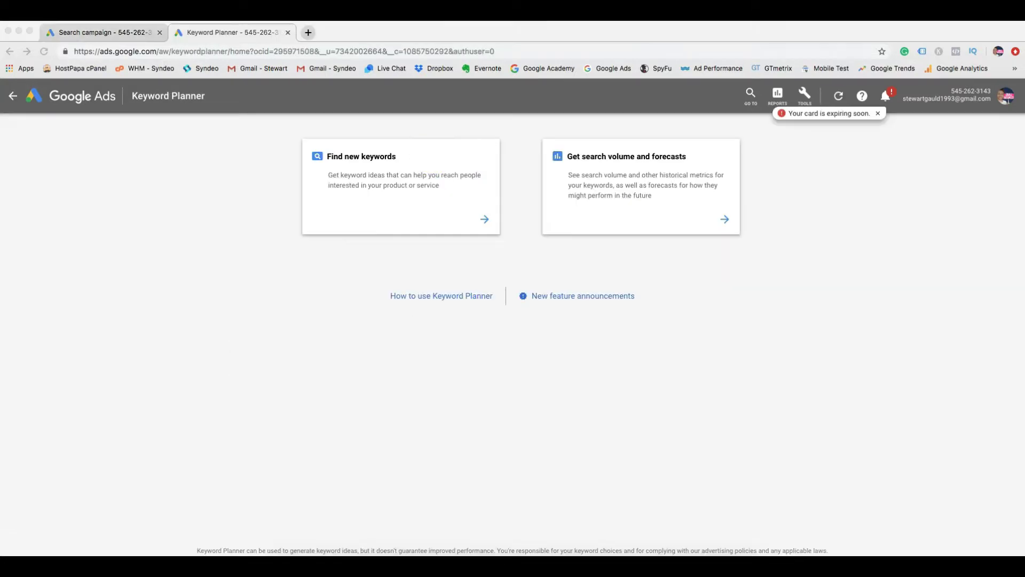
left_click(407, 198)
left_click(405, 204)
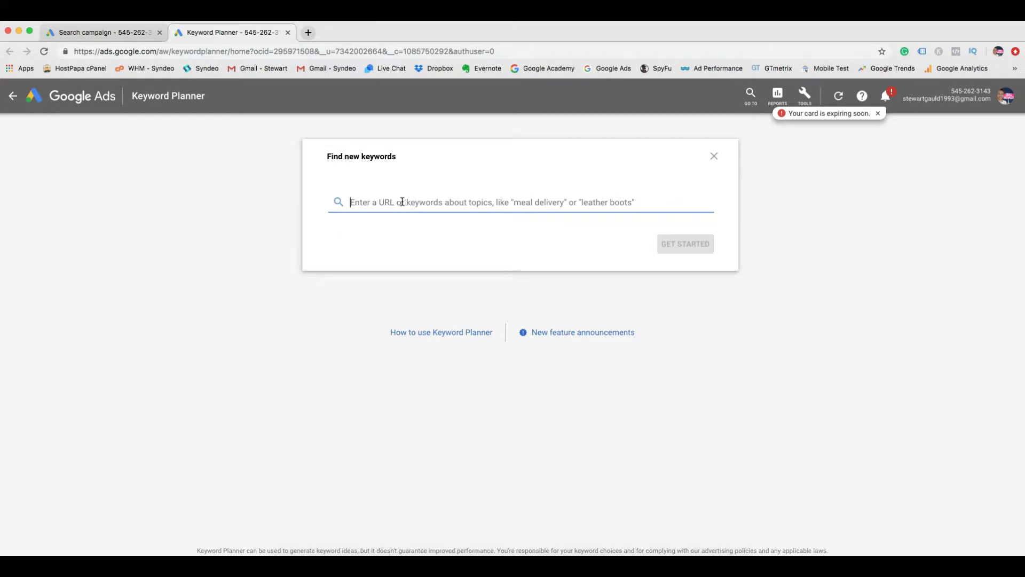
left_click(399, 203)
type("Proper")
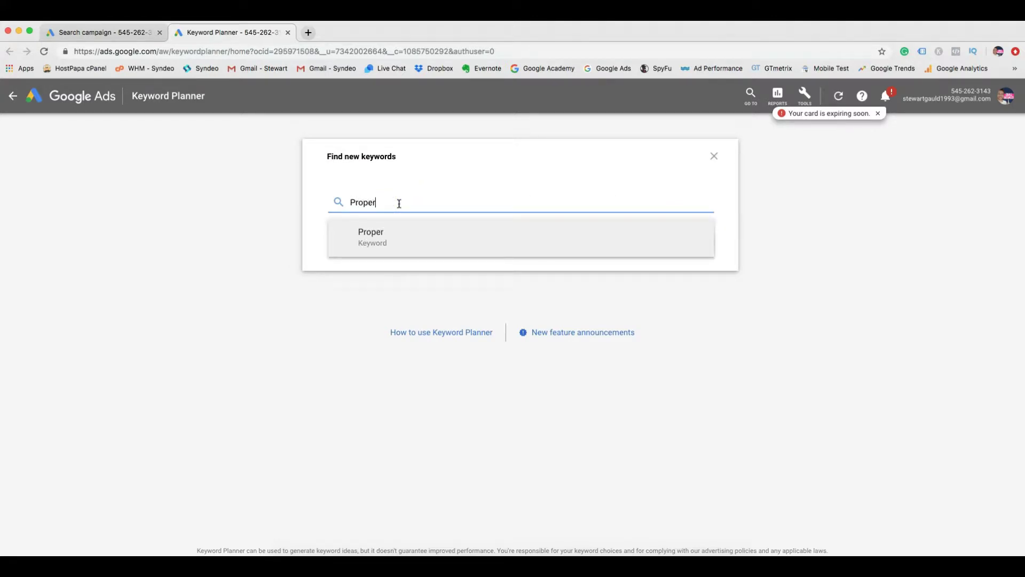
type("ty inspections")
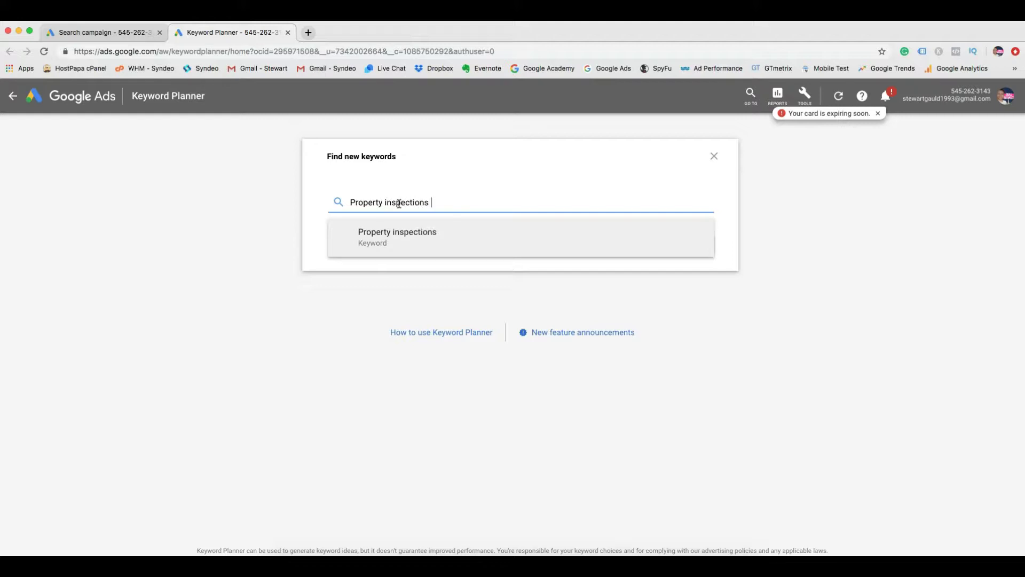
key("Return")
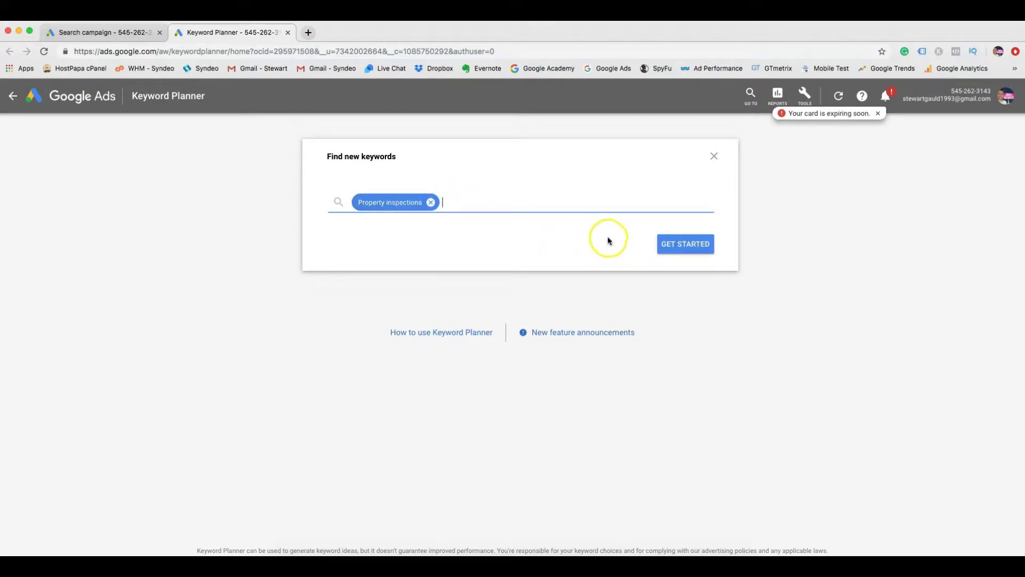
left_click(678, 244)
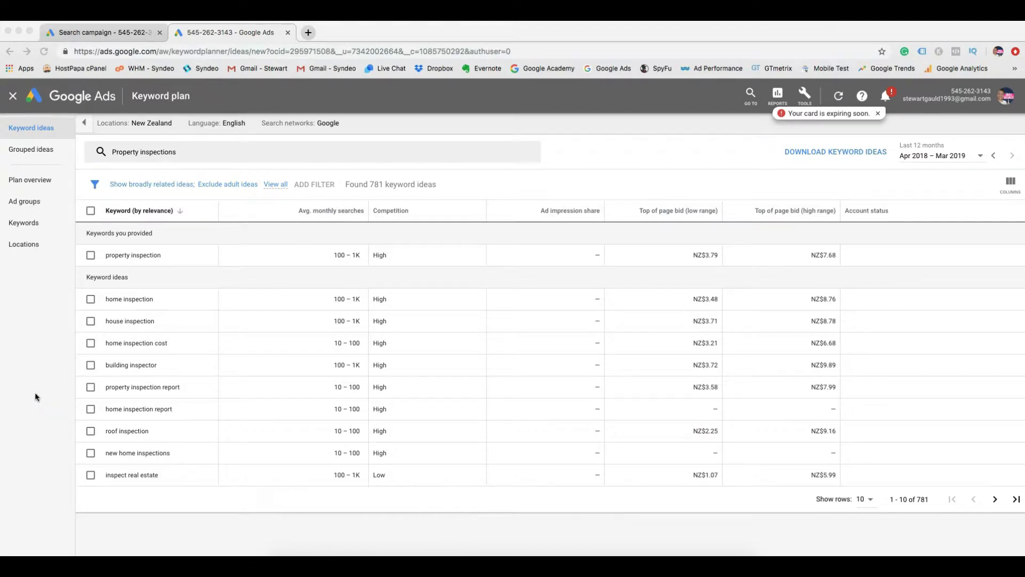
Replace New Zealand with Tauranga, Bay Of Plenty as the keyword ideas location and save
left_click(35, 396)
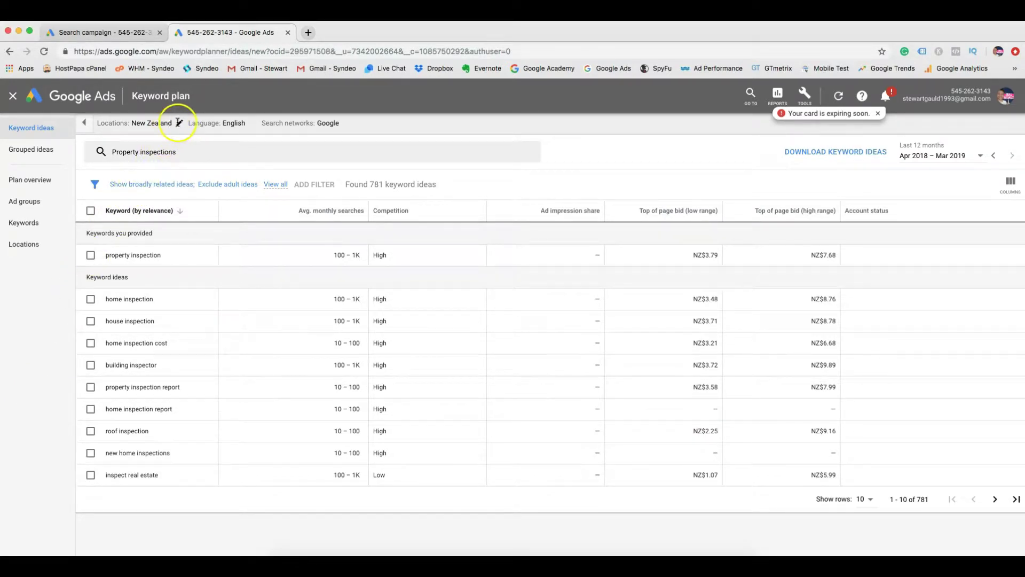
left_click(158, 123)
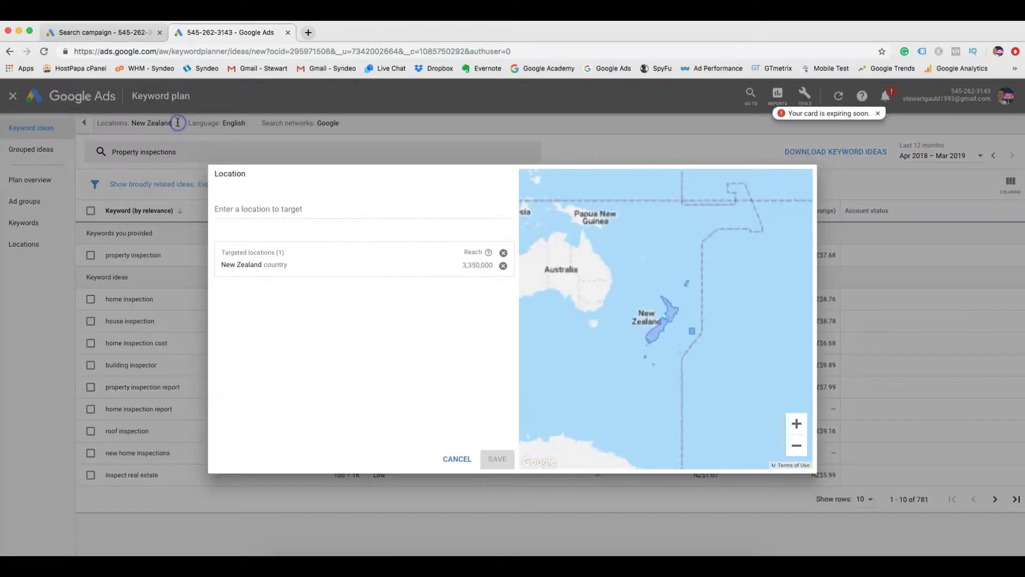
left_click(503, 266)
left_click(380, 213)
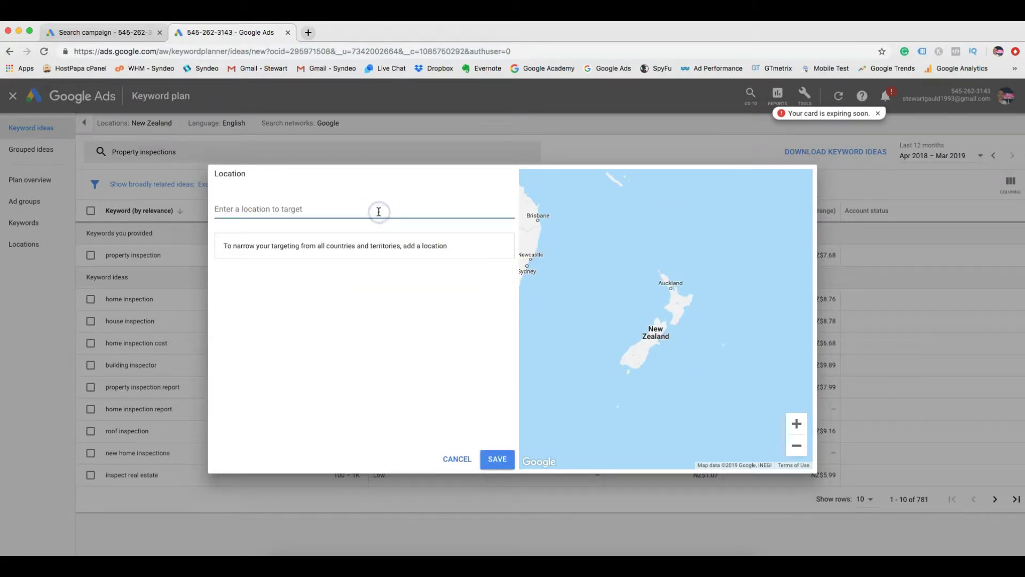
type("Tauranga")
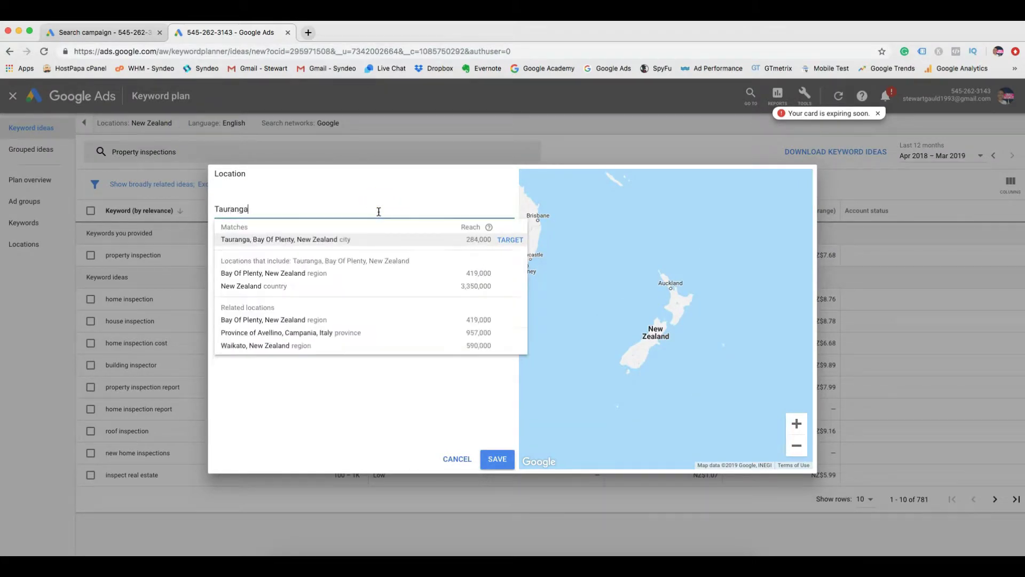
left_click(503, 240)
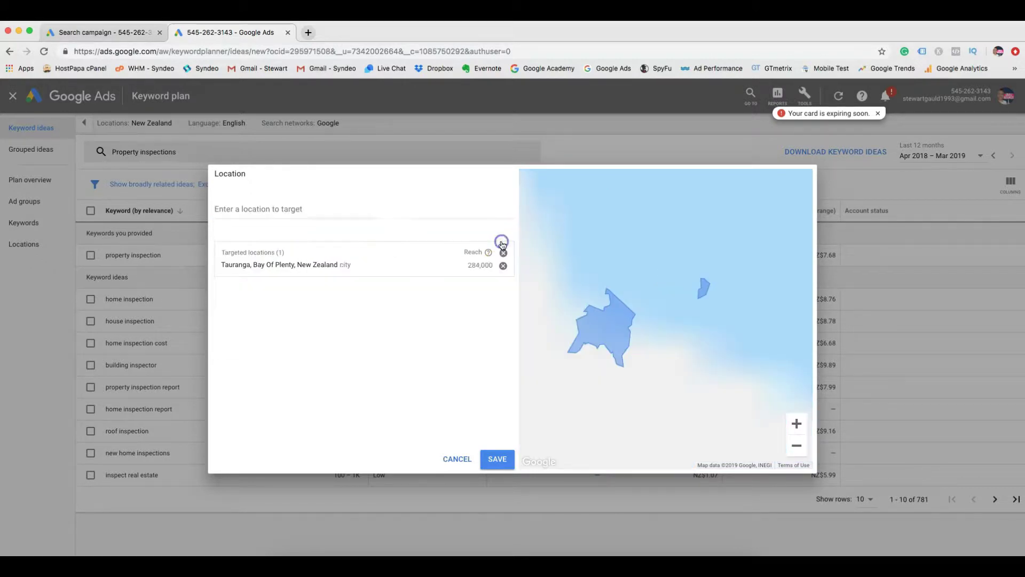
left_click(492, 460)
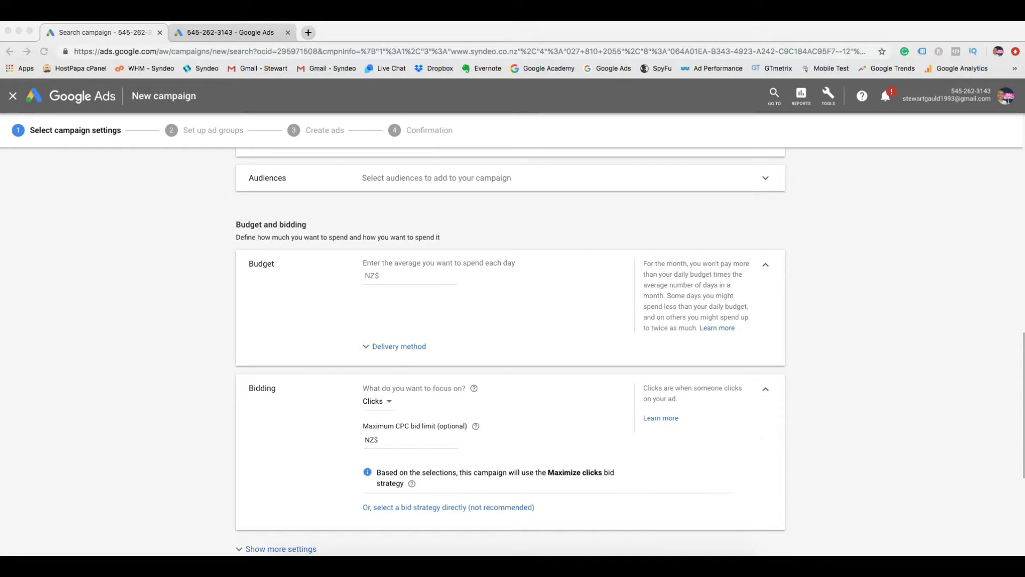
Set a NZ$20 daily budget, Clicks as the bidding focus, and a NZ$10.00 maximum CPC limit
left_click(402, 278)
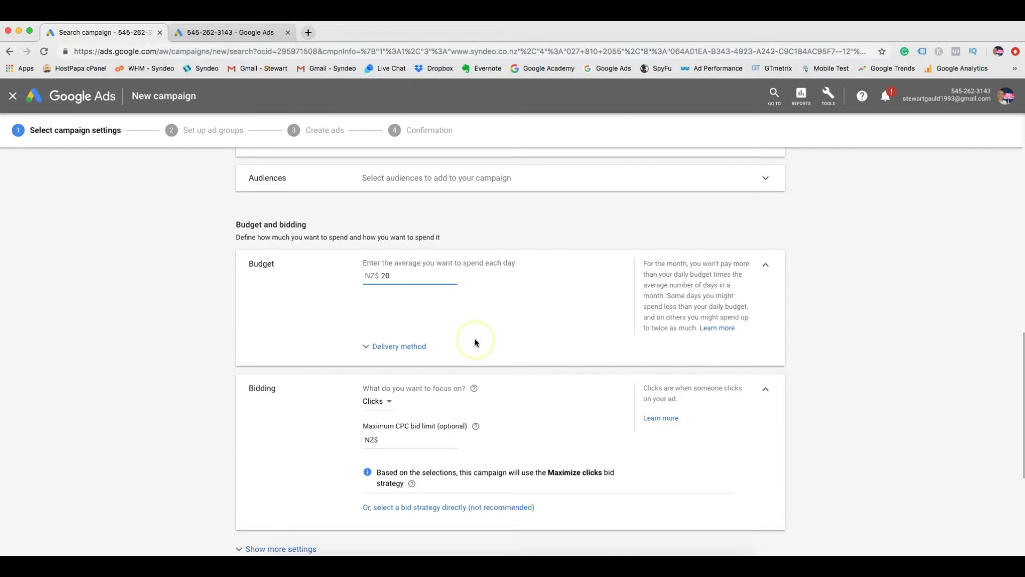
scroll(476, 342, "down", 3)
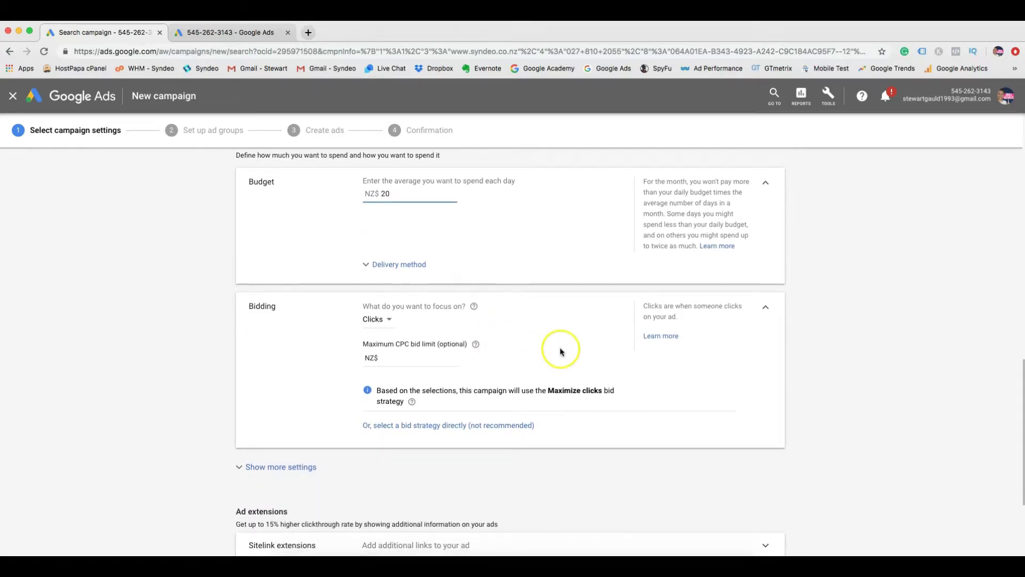
scroll(560, 351, "down", 1)
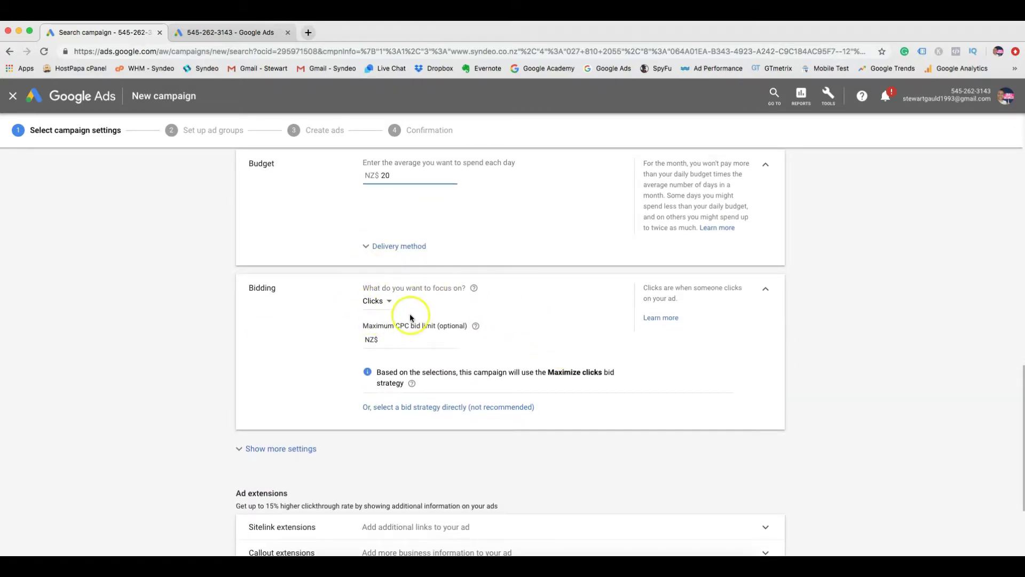
left_click(390, 302)
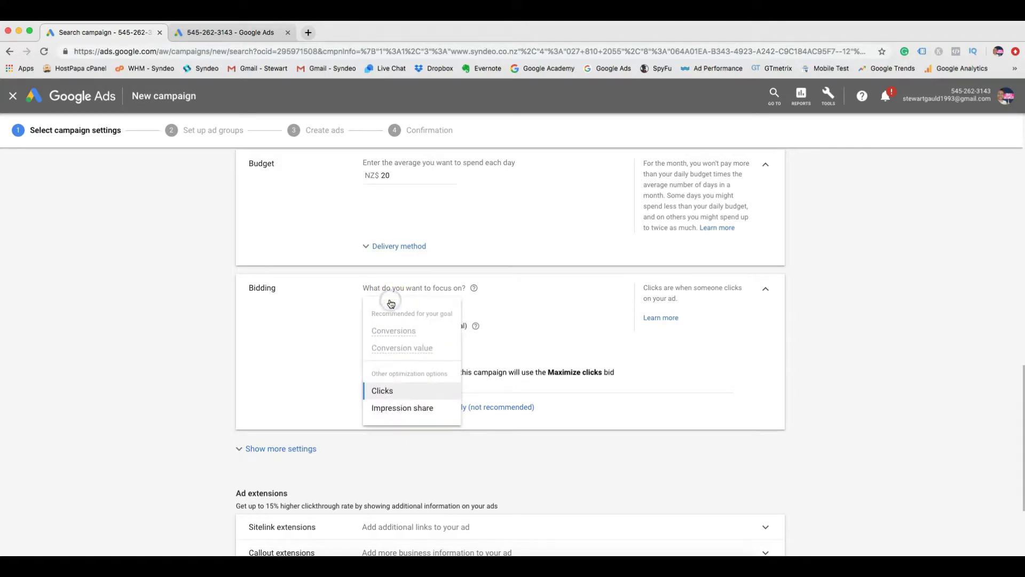
left_click(392, 394)
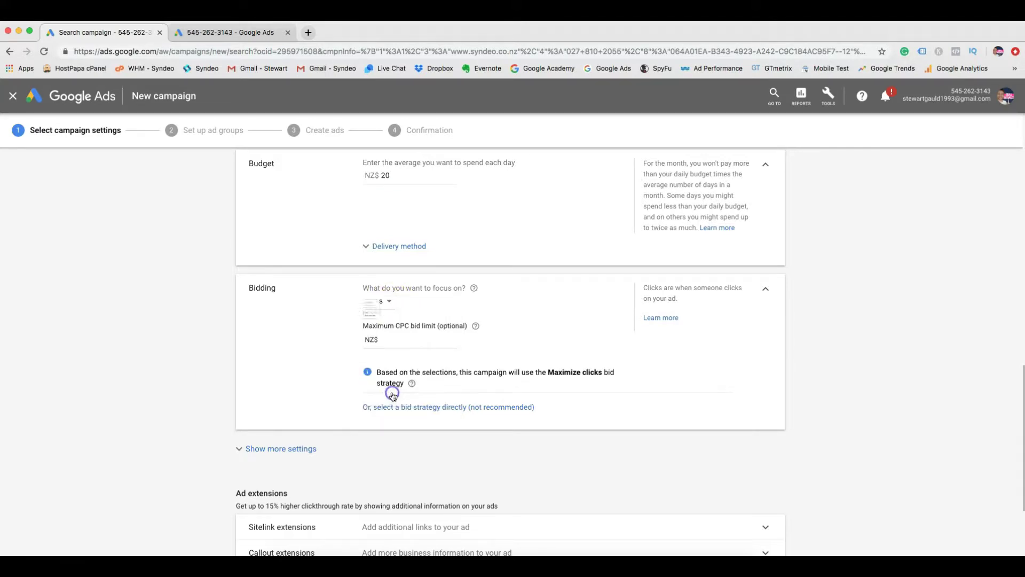
left_click(437, 340)
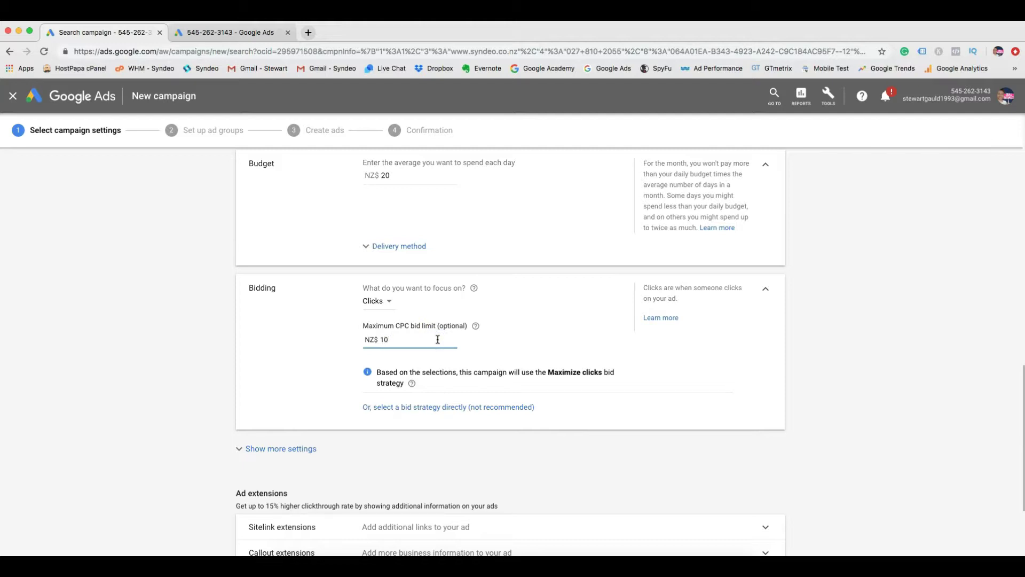
left_click(481, 340)
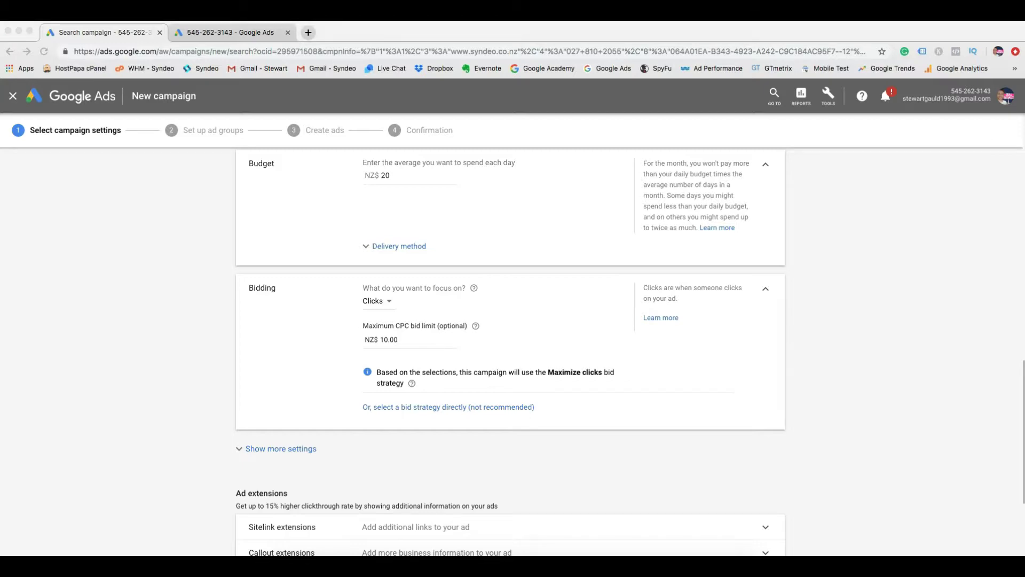
Review the call extension under Ad extensions, then save the campaign settings and continue
scroll(127, 485, "down", 3)
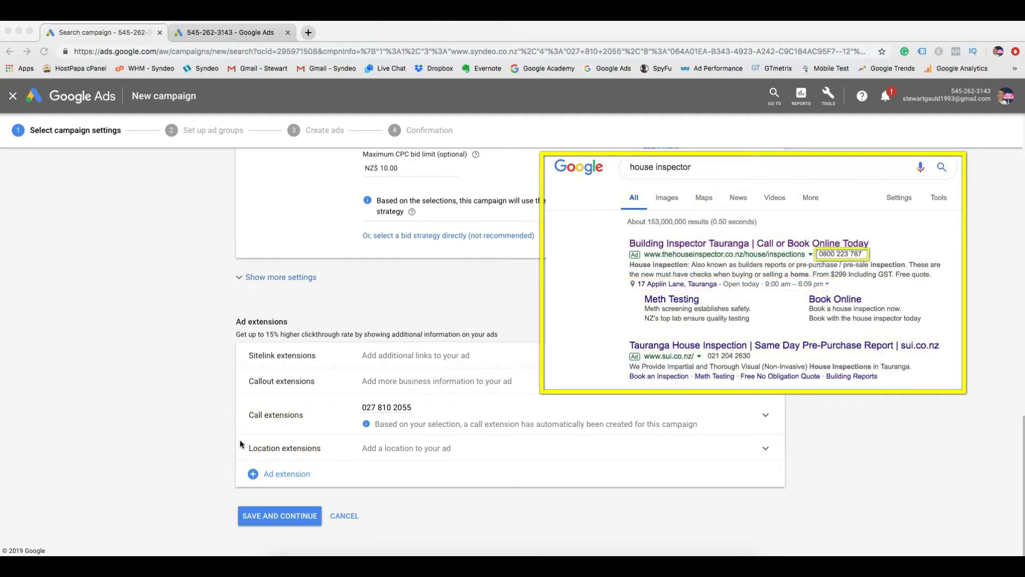
left_click(297, 440)
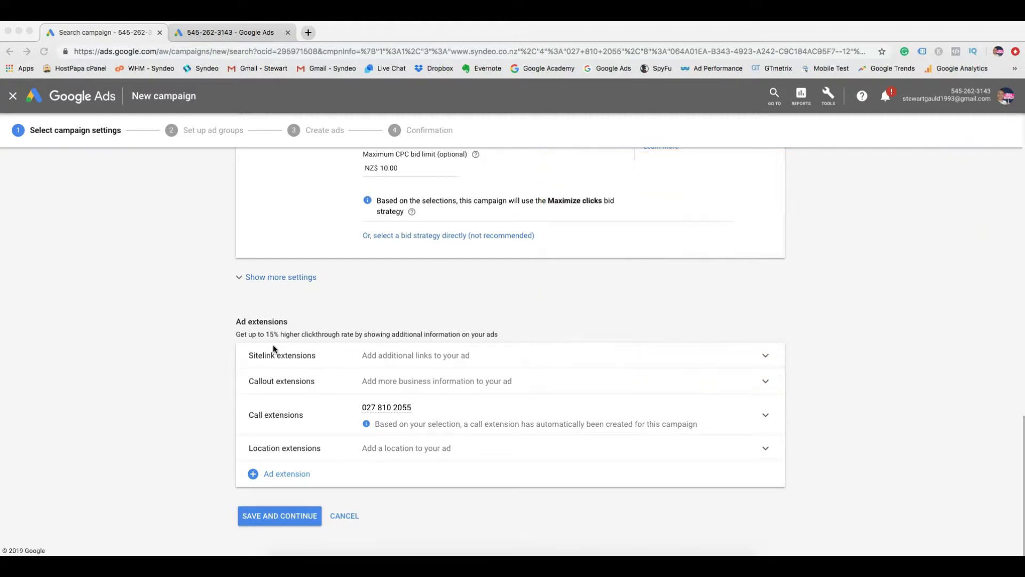
left_click(235, 351)
left_click(265, 516)
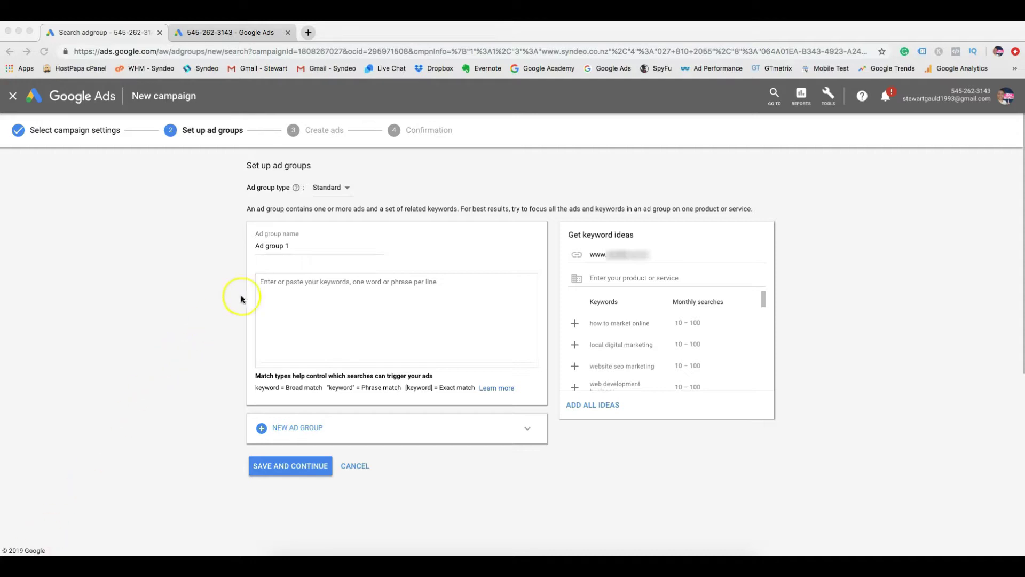
Name the ad group 'Ad group- Inspections', add the keyword House inspector, and check the Tauranga keyword ideas
left_click(297, 246)
key("BackSpace")
key("BackSpace")
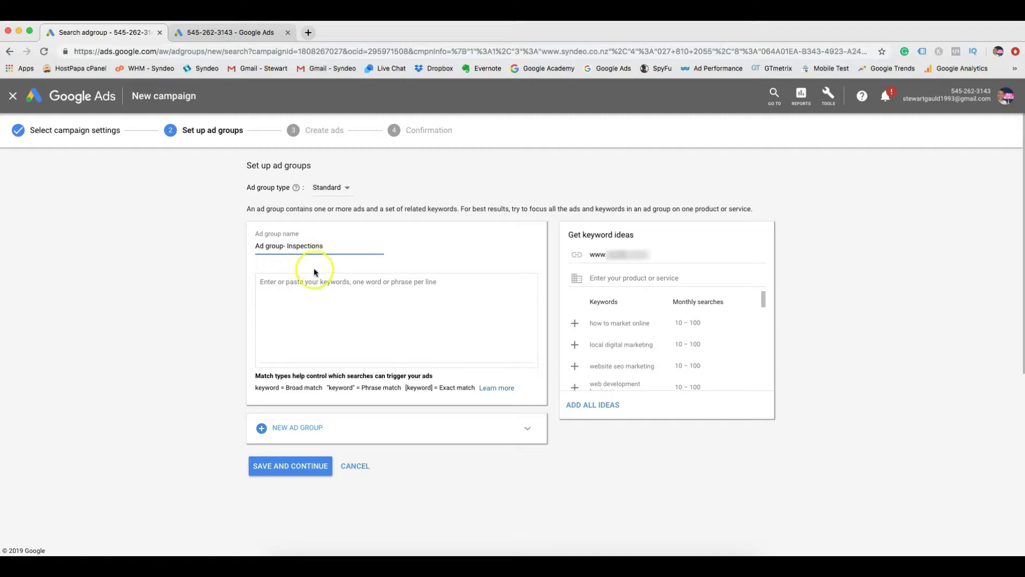
left_click(316, 287)
type("House inspector")
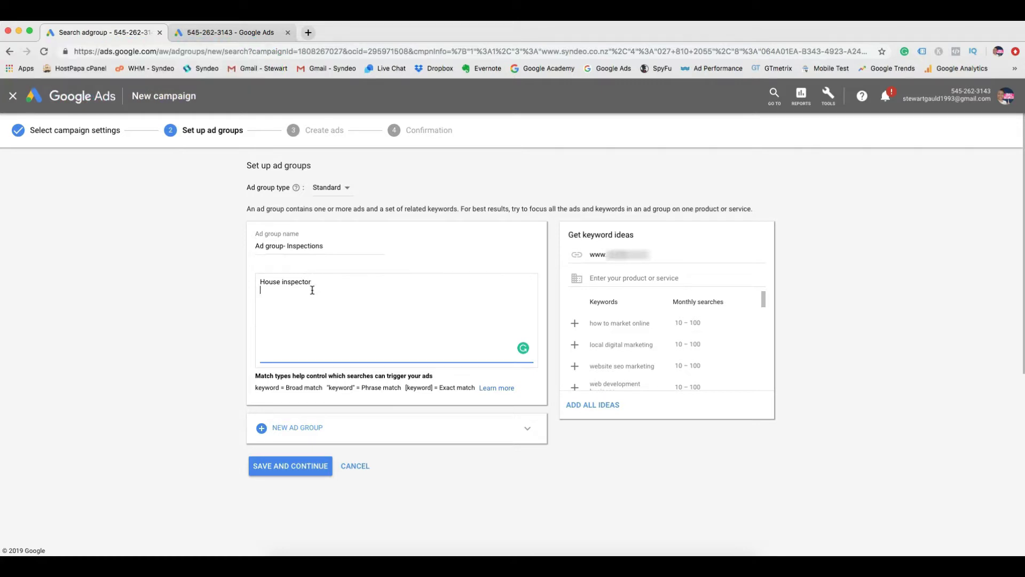
left_click(235, 34)
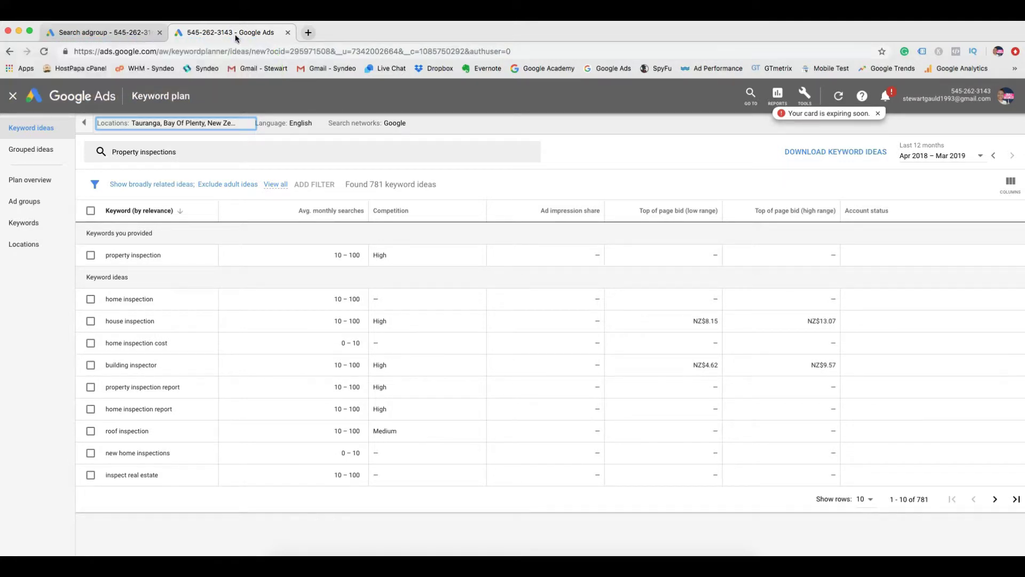
left_click(102, 33)
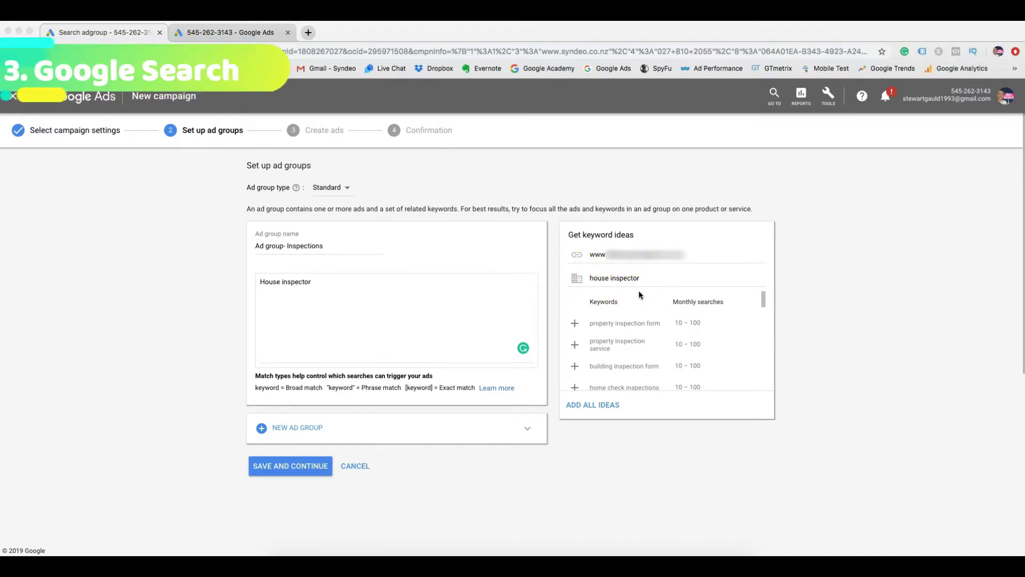
Search Google for 'house inspections tauranga' in a new tab to review competitors' ads, then close it
left_click(308, 33)
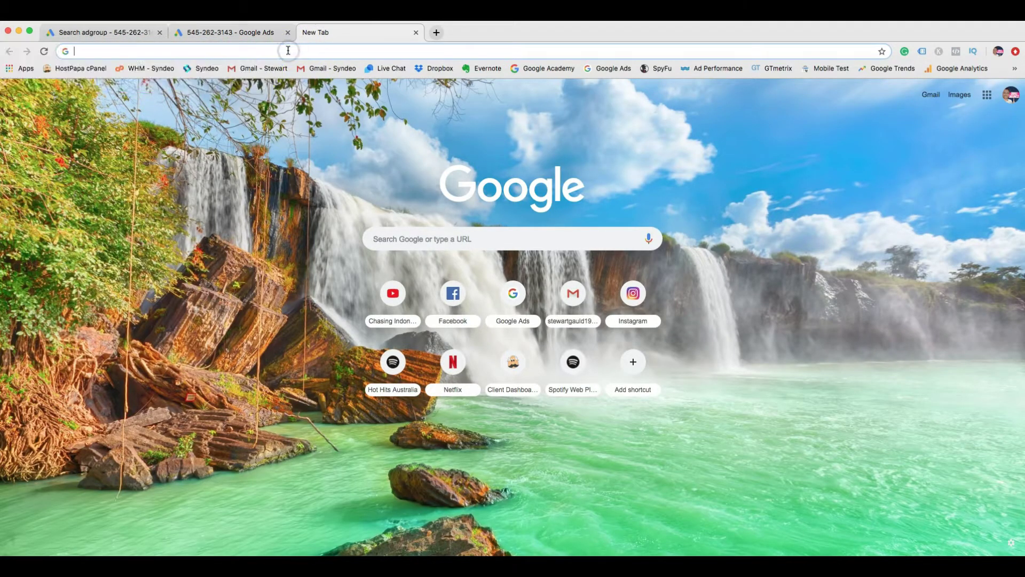
type("house inspections tauranga")
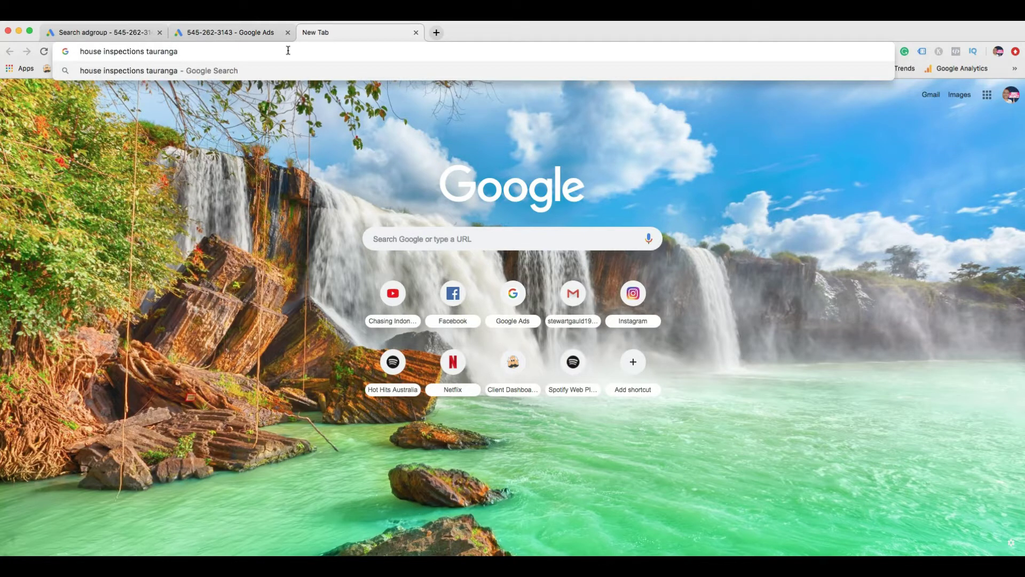
key("Return")
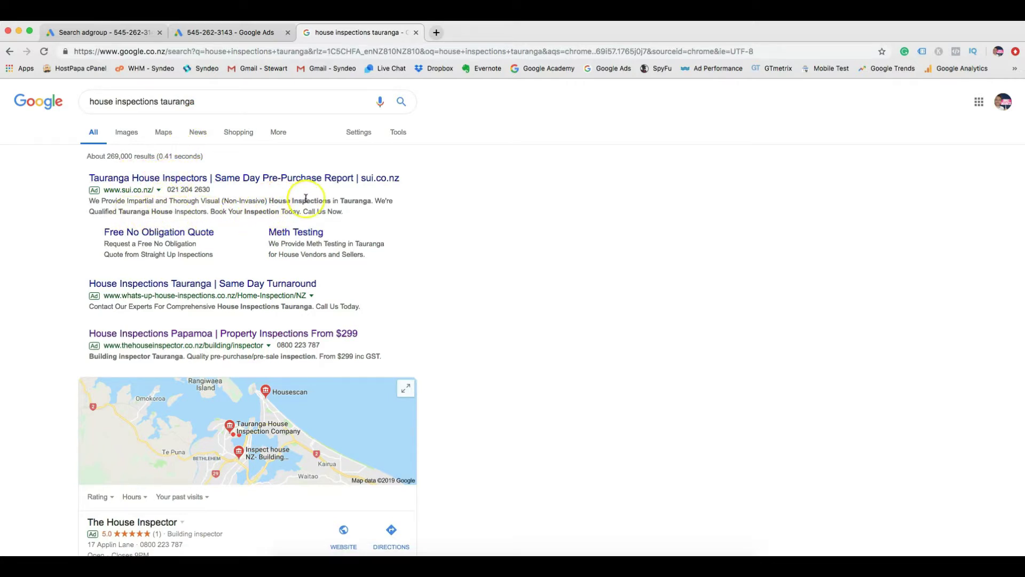
key("super+w")
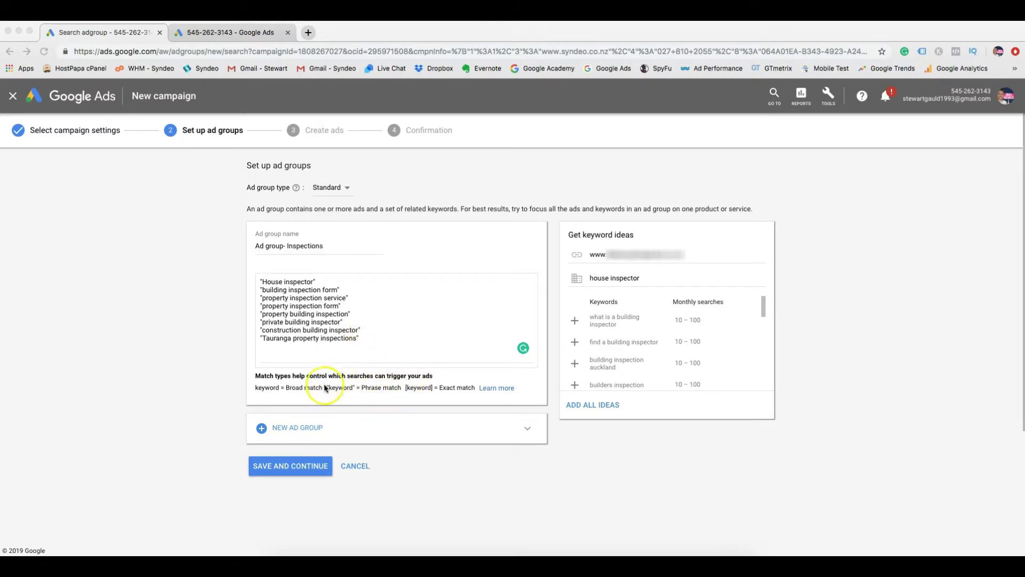
Save the keywords and write the 'House Inspections Tauranga' text ad with display path House/inspections
left_click(313, 465)
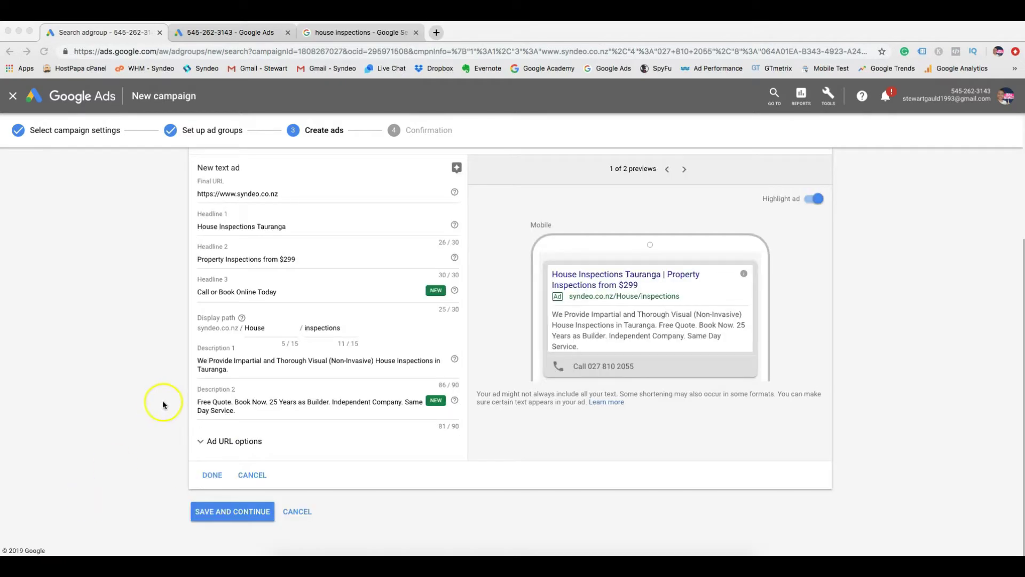
left_click(269, 331)
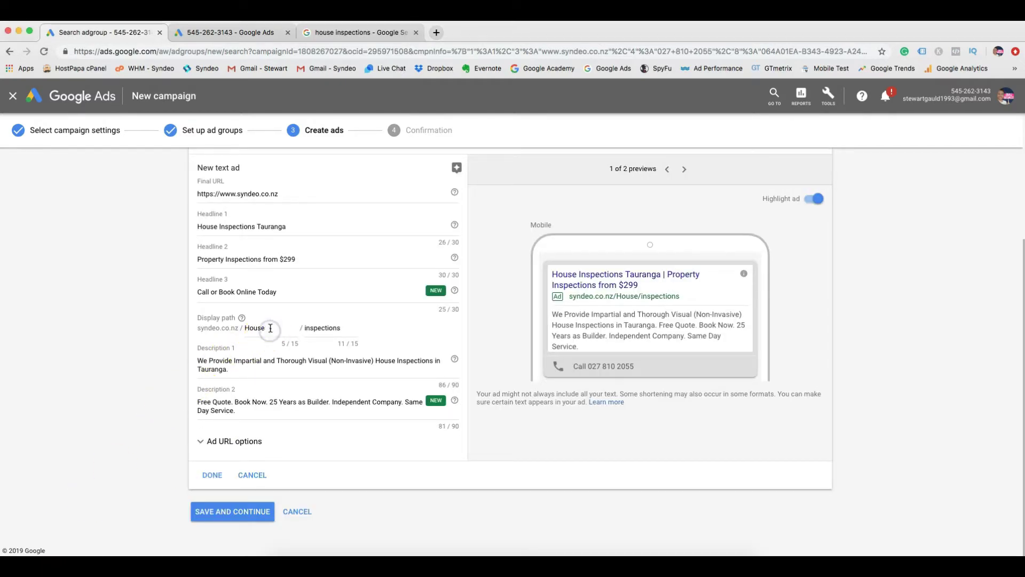
left_click(269, 330)
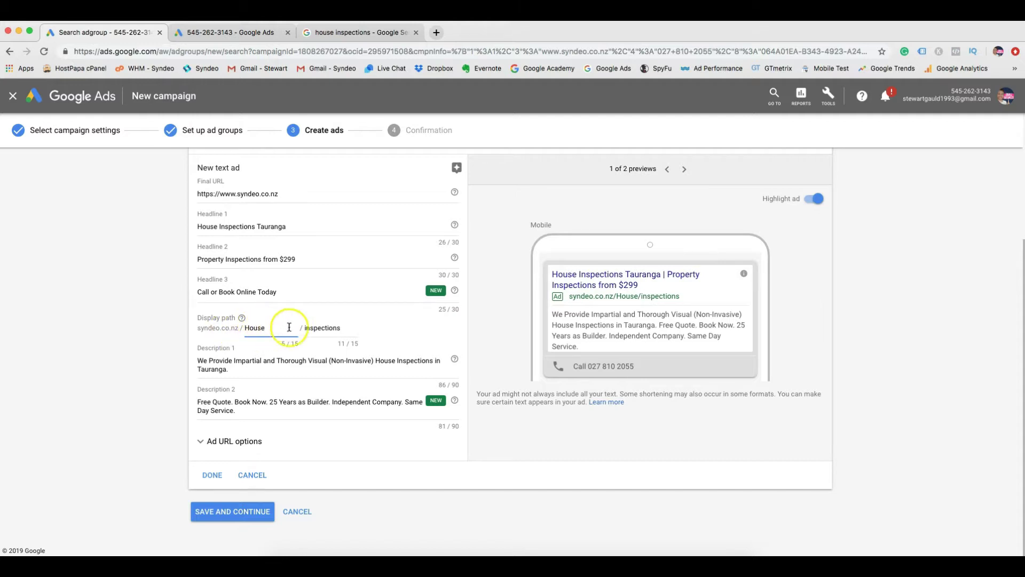
left_click(344, 327)
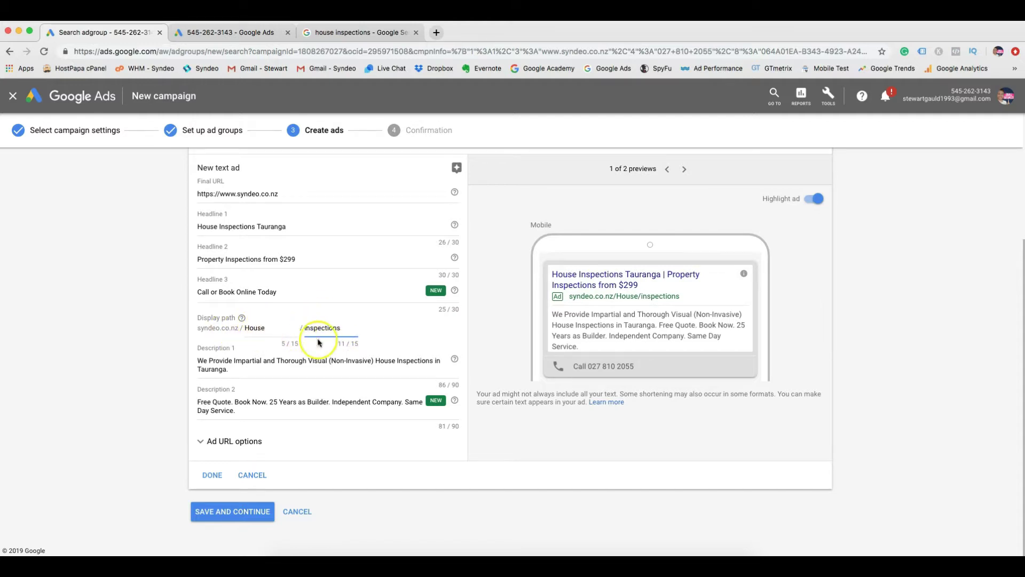
left_click(249, 369)
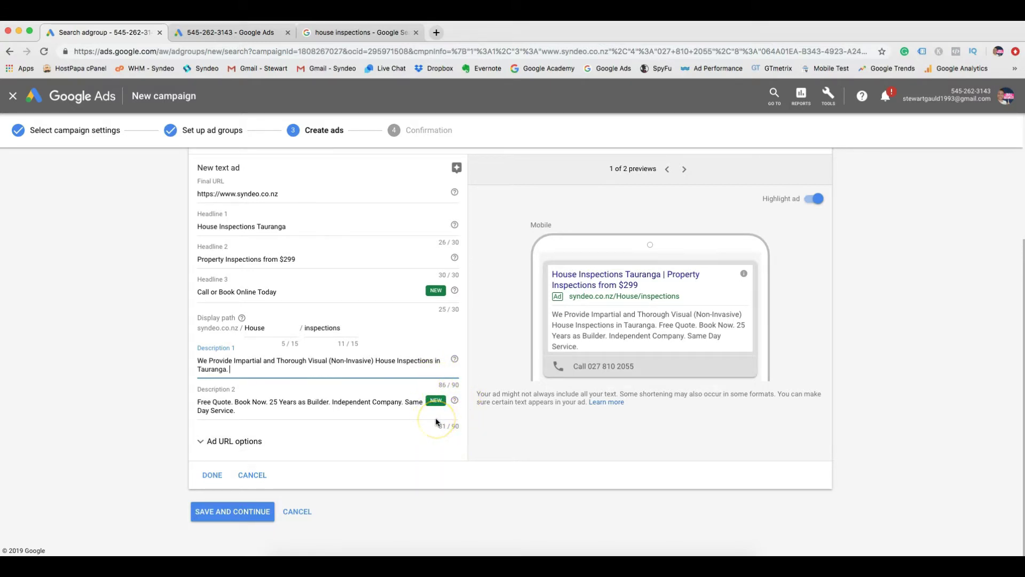
left_click(212, 475)
left_click(213, 476)
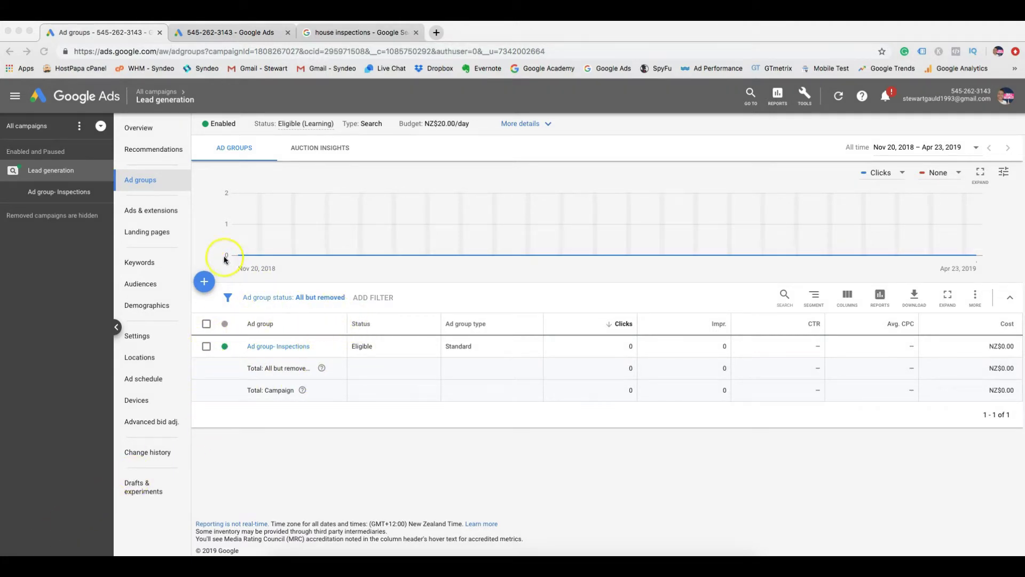
Show the Lead generation campaign's ads list with the House Inspections Tauranga expanded text ad
left_click(149, 212)
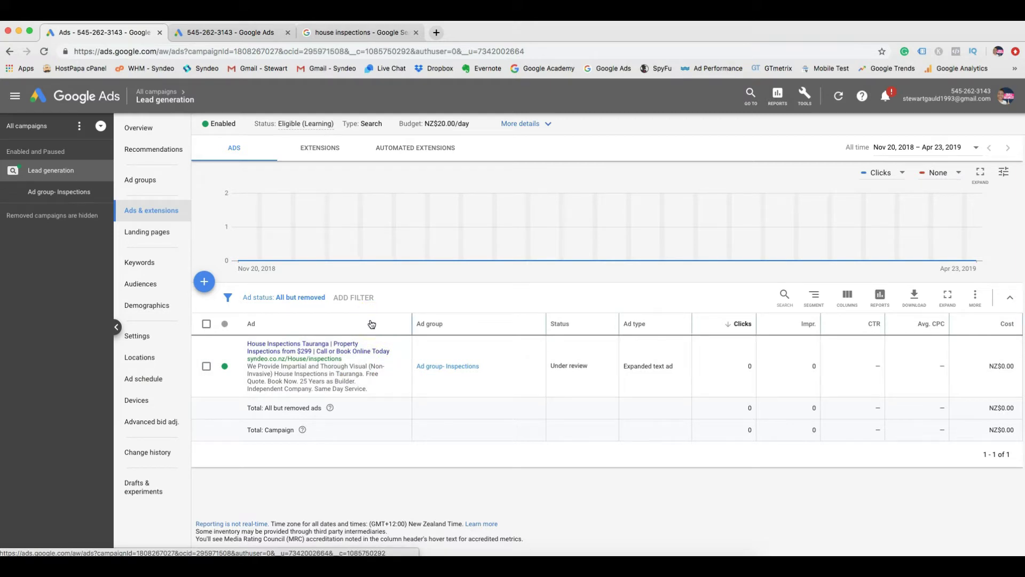
left_click(390, 323)
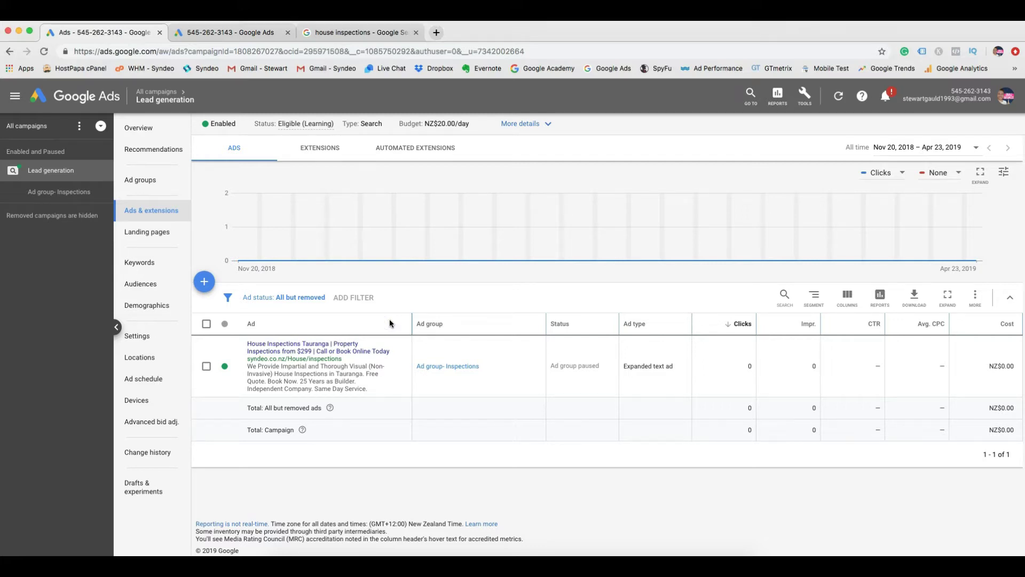
Copy the existing ad and rewrite its headline to 'Best Property Inspections | Building Reports from $299'
left_click(395, 366)
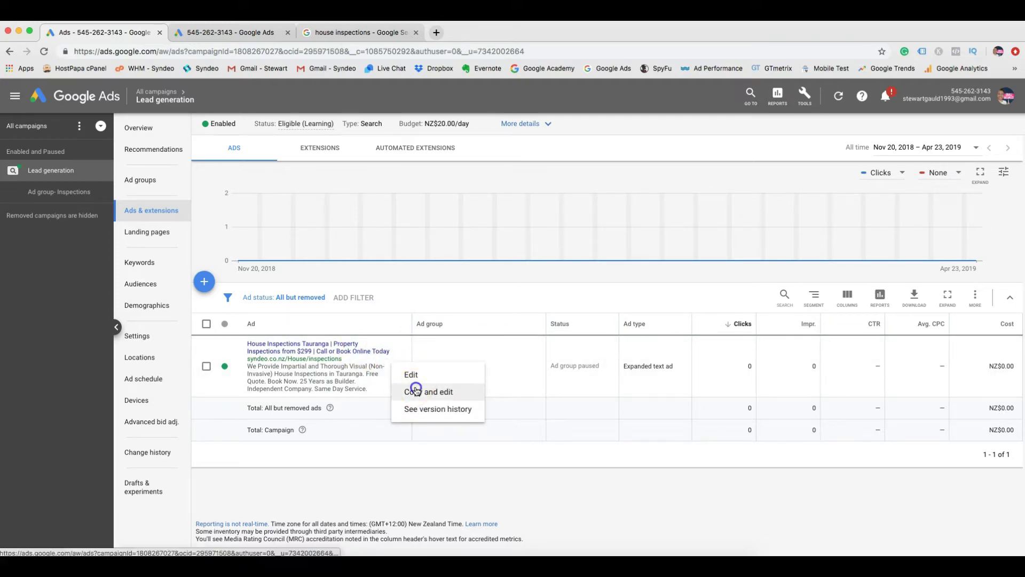
left_click(415, 390)
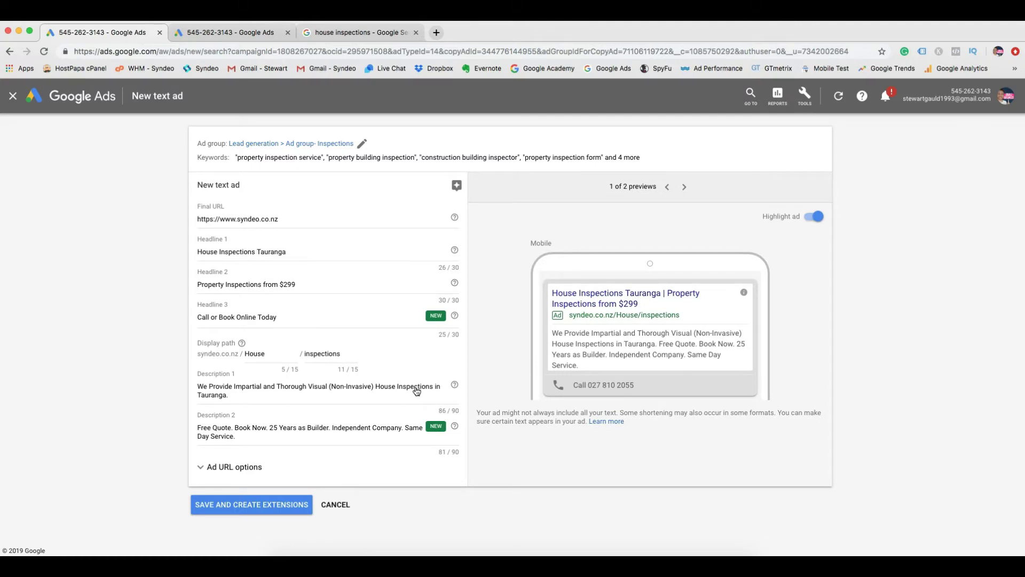
left_click(397, 354)
left_click(354, 254)
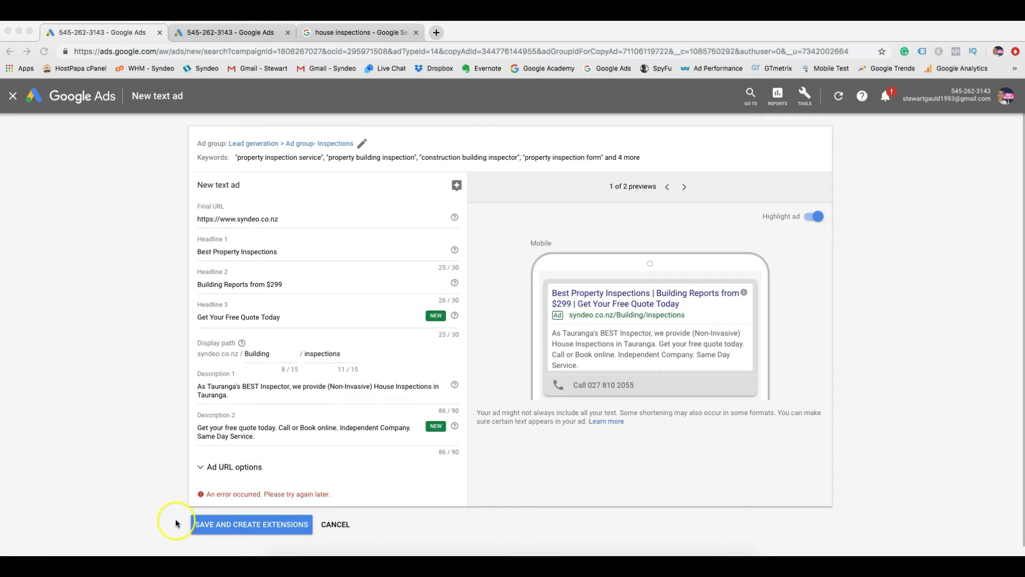
Save the copied ad and finish without adding sitelink extensions
left_click(203, 523)
left_click(209, 524)
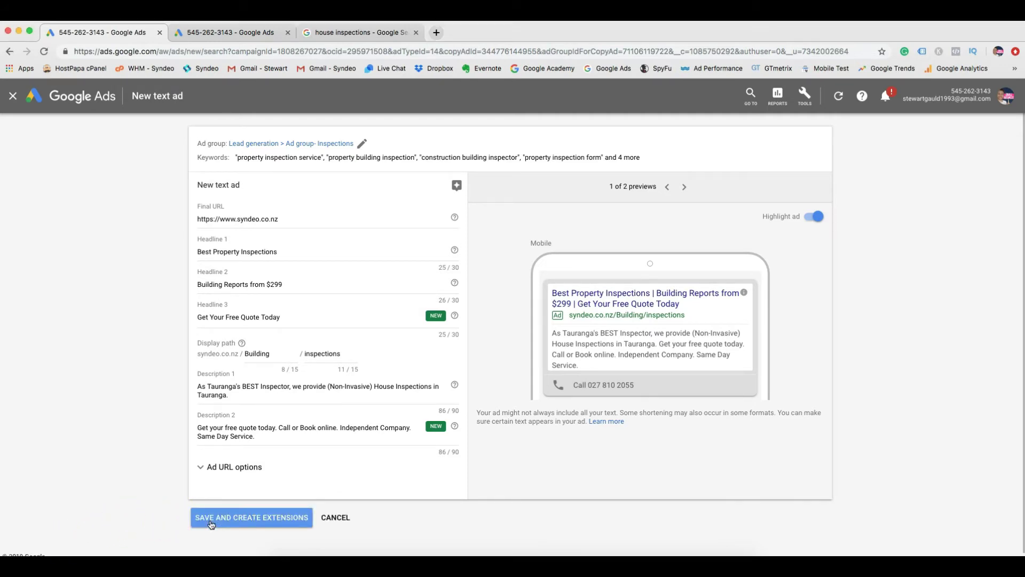
left_click(211, 523)
left_click(283, 483)
scroll(281, 481, "down", 10)
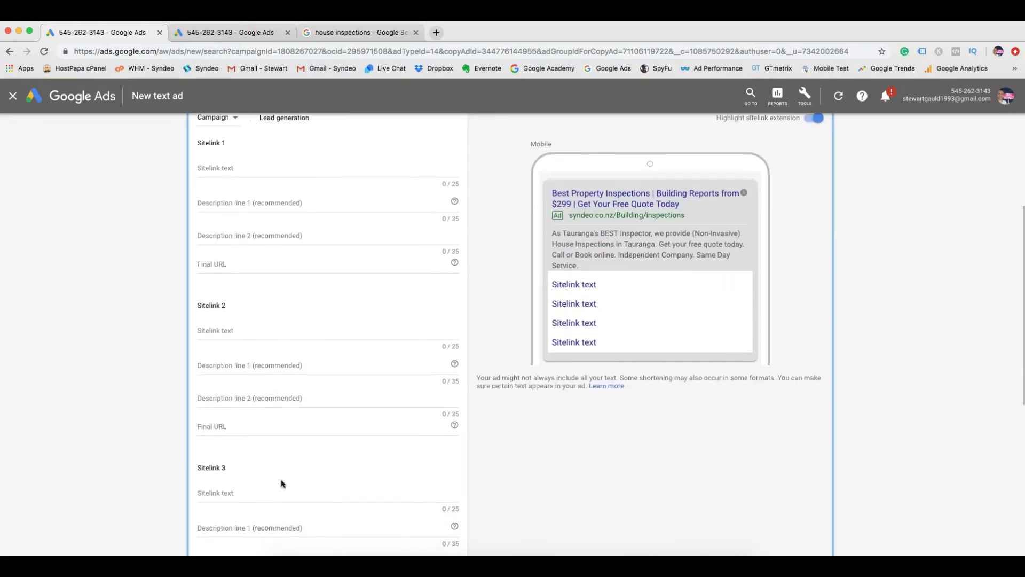
scroll(281, 482, "down", 5)
left_click(207, 510)
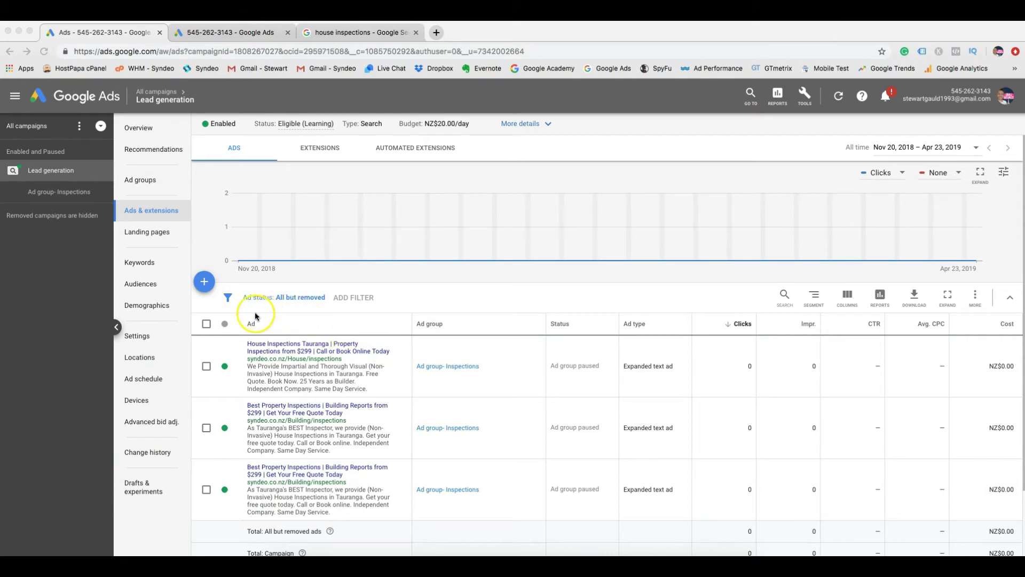
left_click(139, 264)
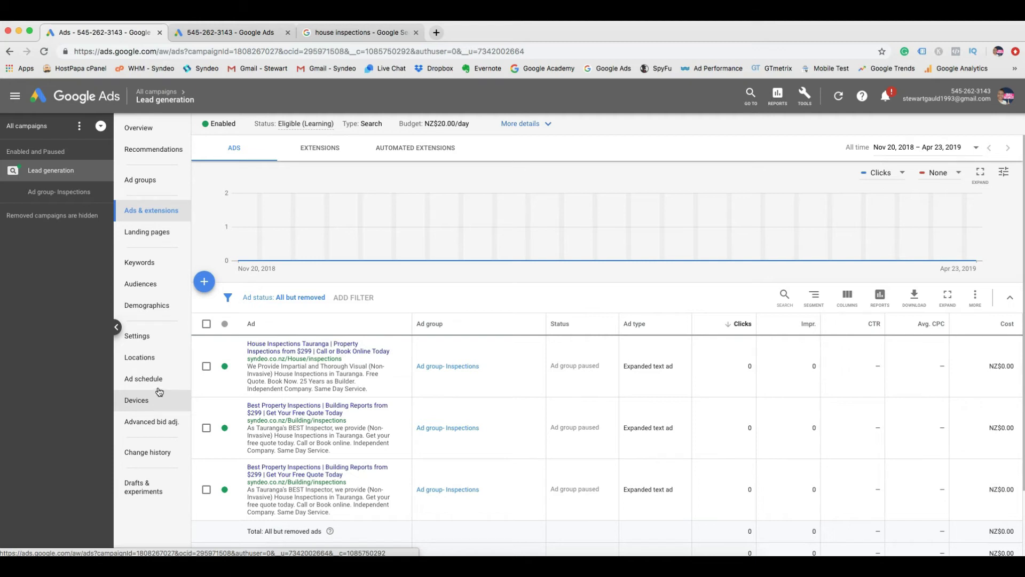
left_click(156, 357)
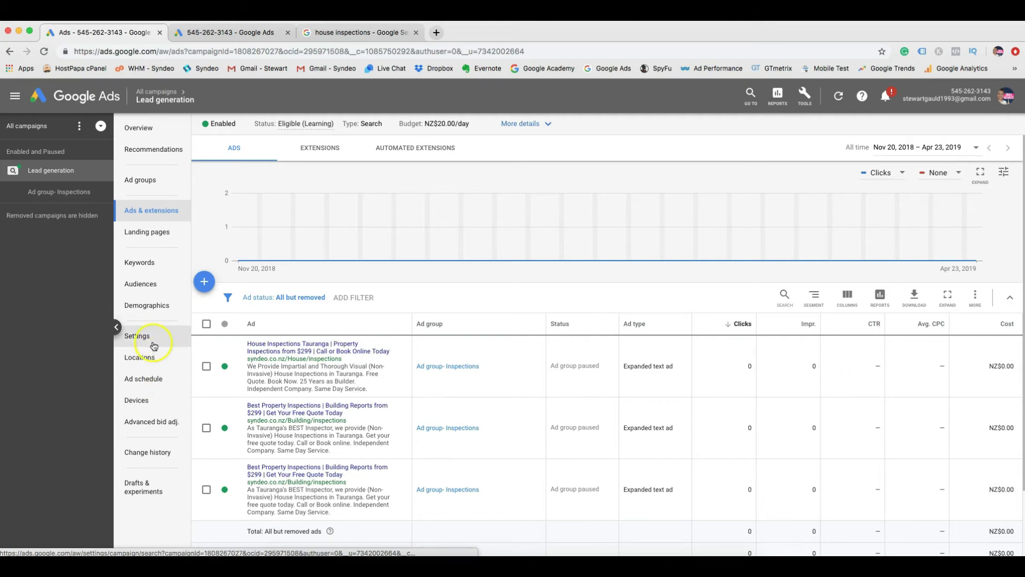
left_click(156, 340)
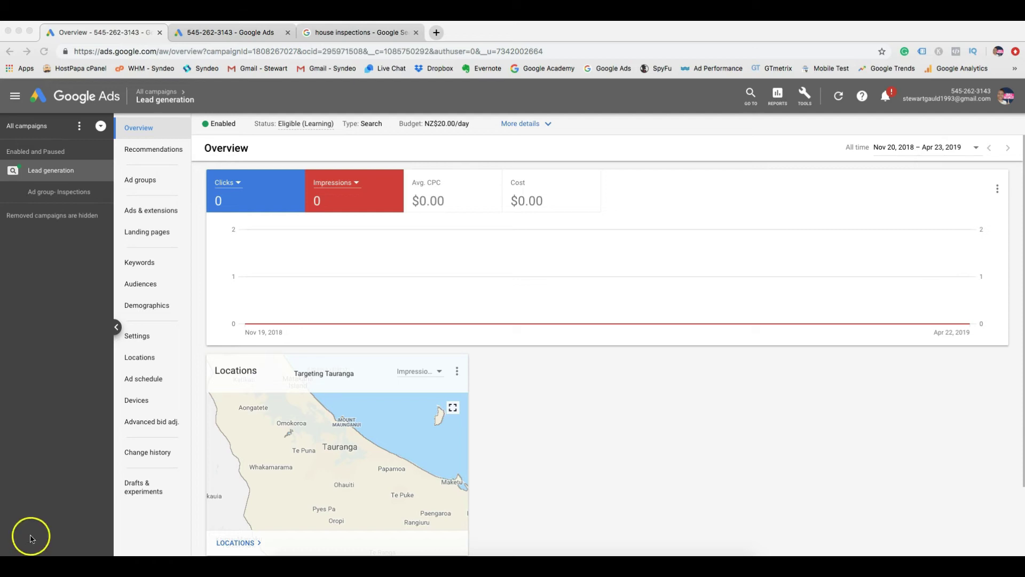
left_click(146, 213)
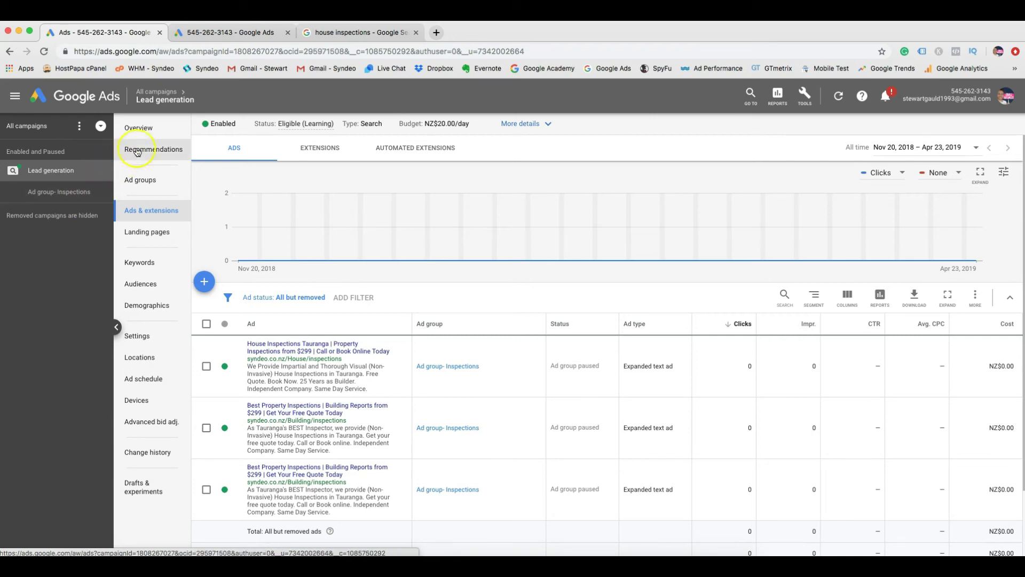
left_click(148, 131)
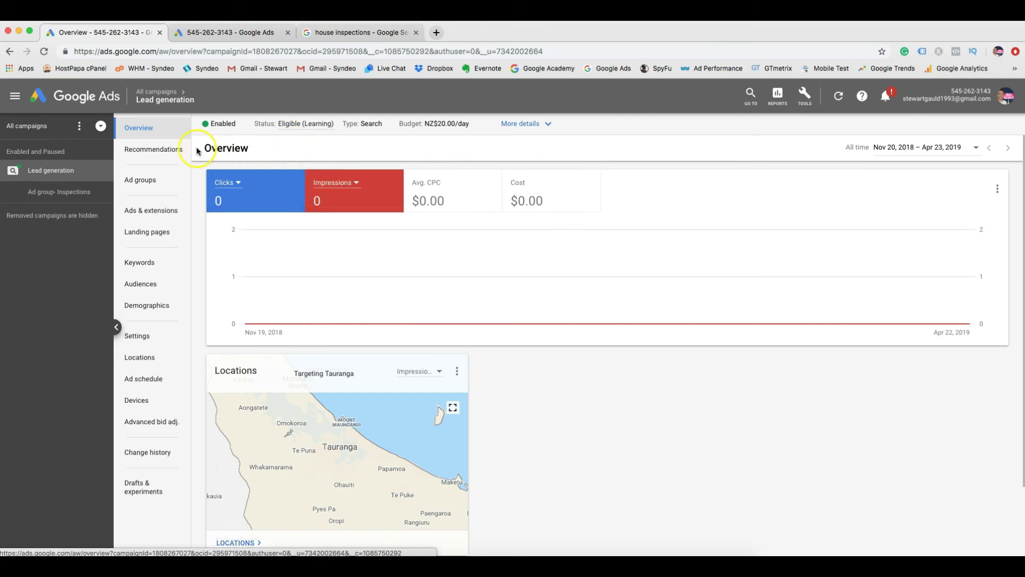
Review the Lead generation Overview: Enabled, Eligible (Learning), NZ$20.00/day budget, clicks chart, Tauranga map
left_click(160, 268)
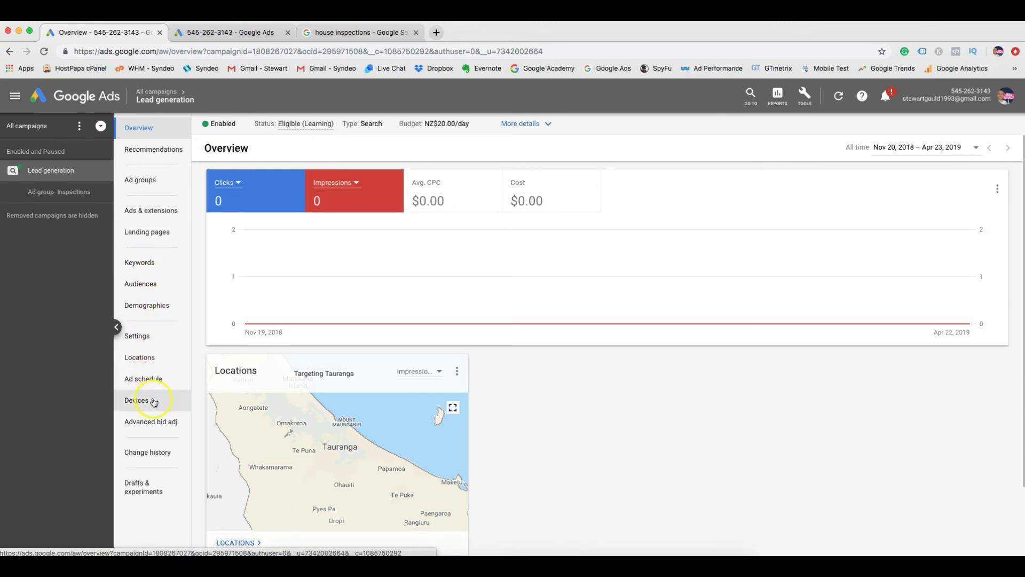
left_click(175, 493)
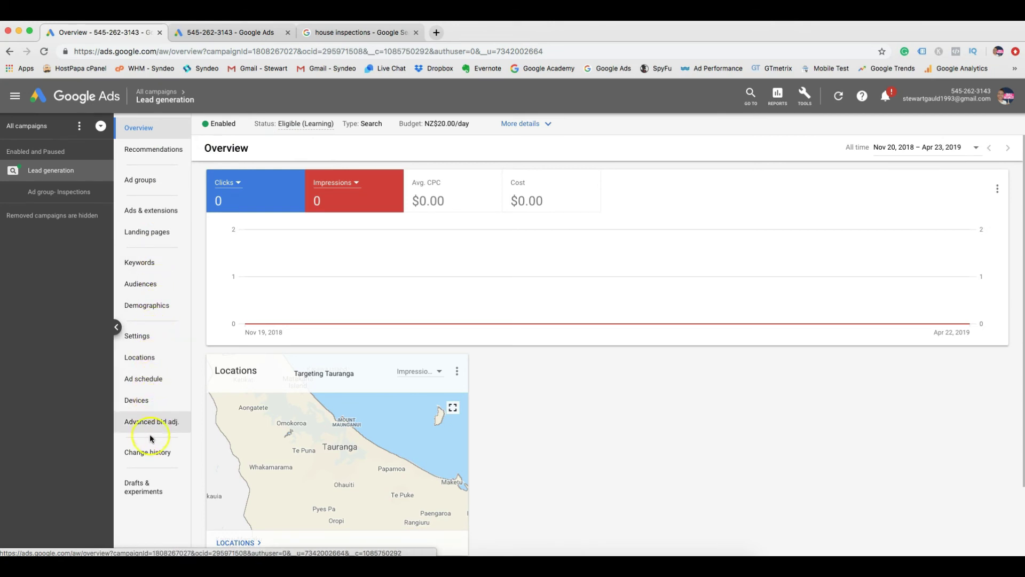